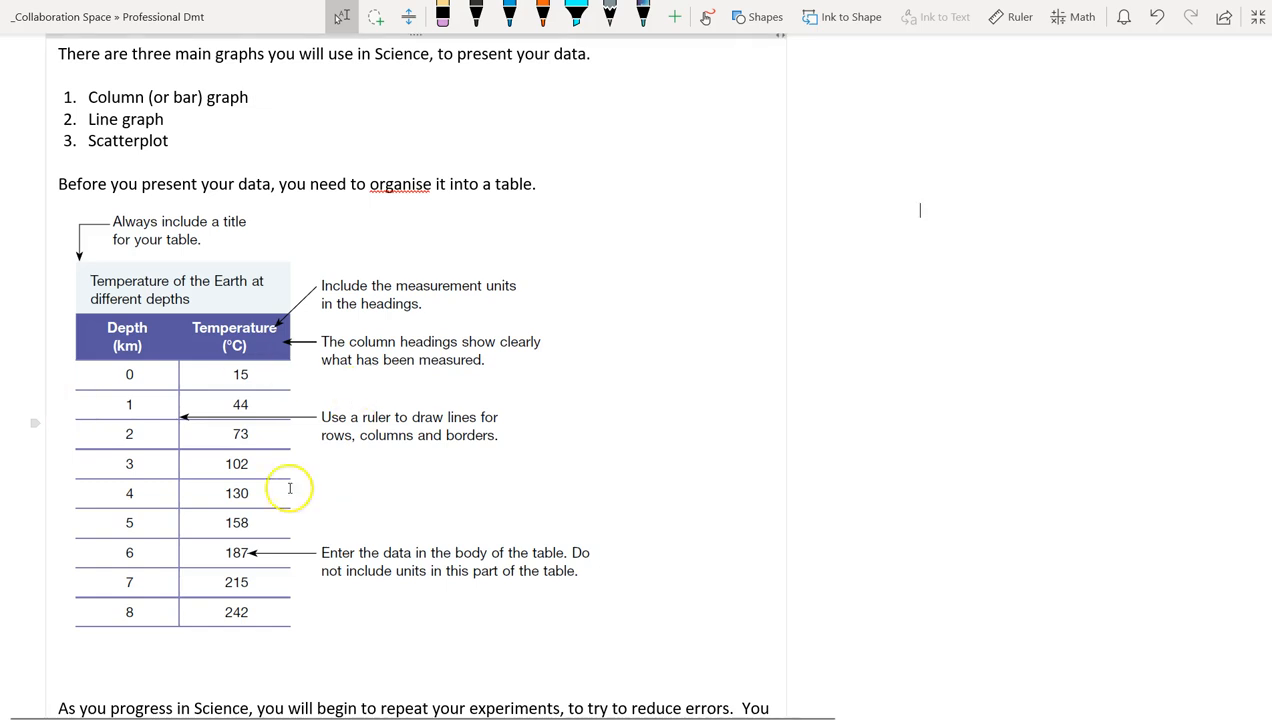
Read through the notes on organising data in tables and choosing a graph type, down to the column graph example
scroll(270, 424, down, 3)
scroll(270, 424, down, 5)
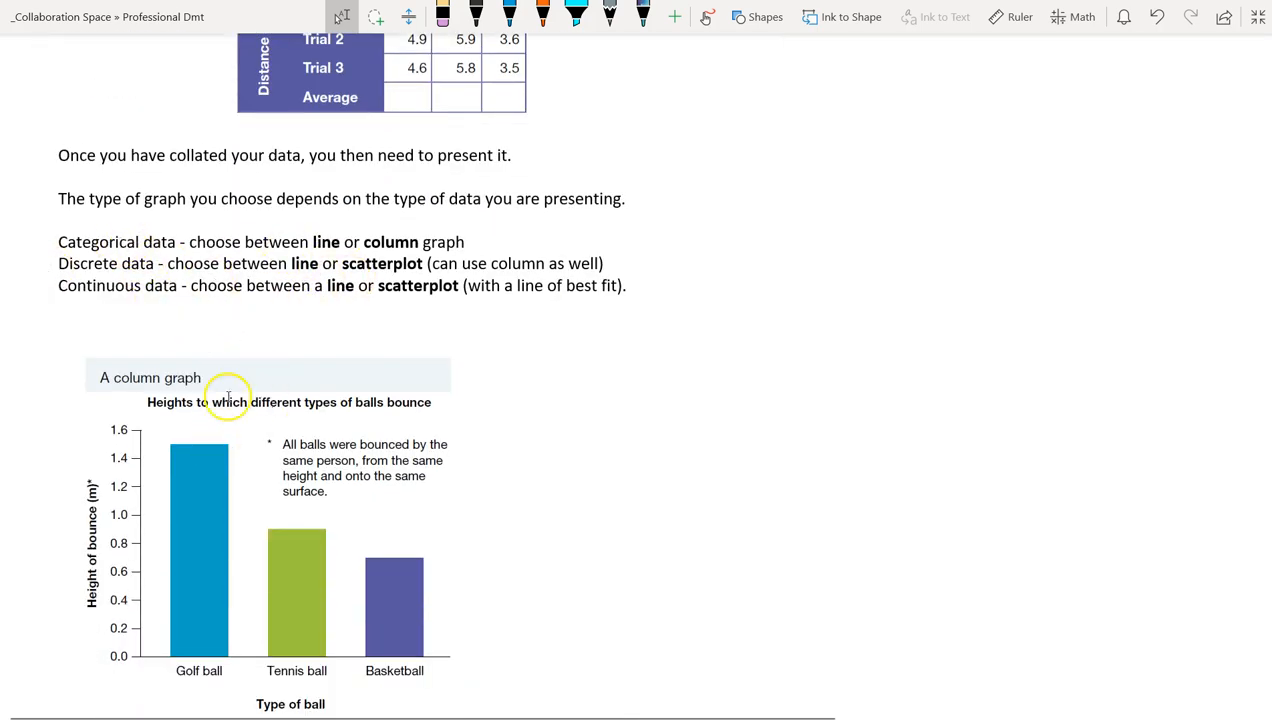
scroll(304, 312, down, 1)
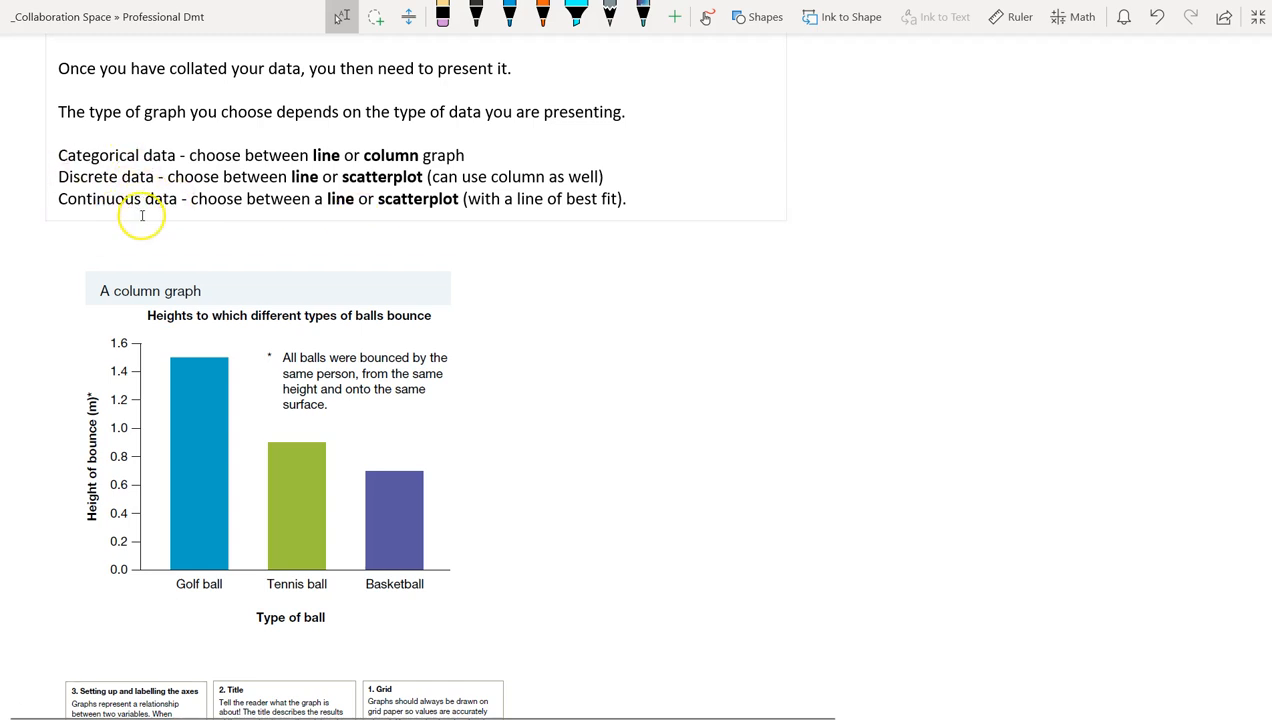
scroll(153, 214, down, 3)
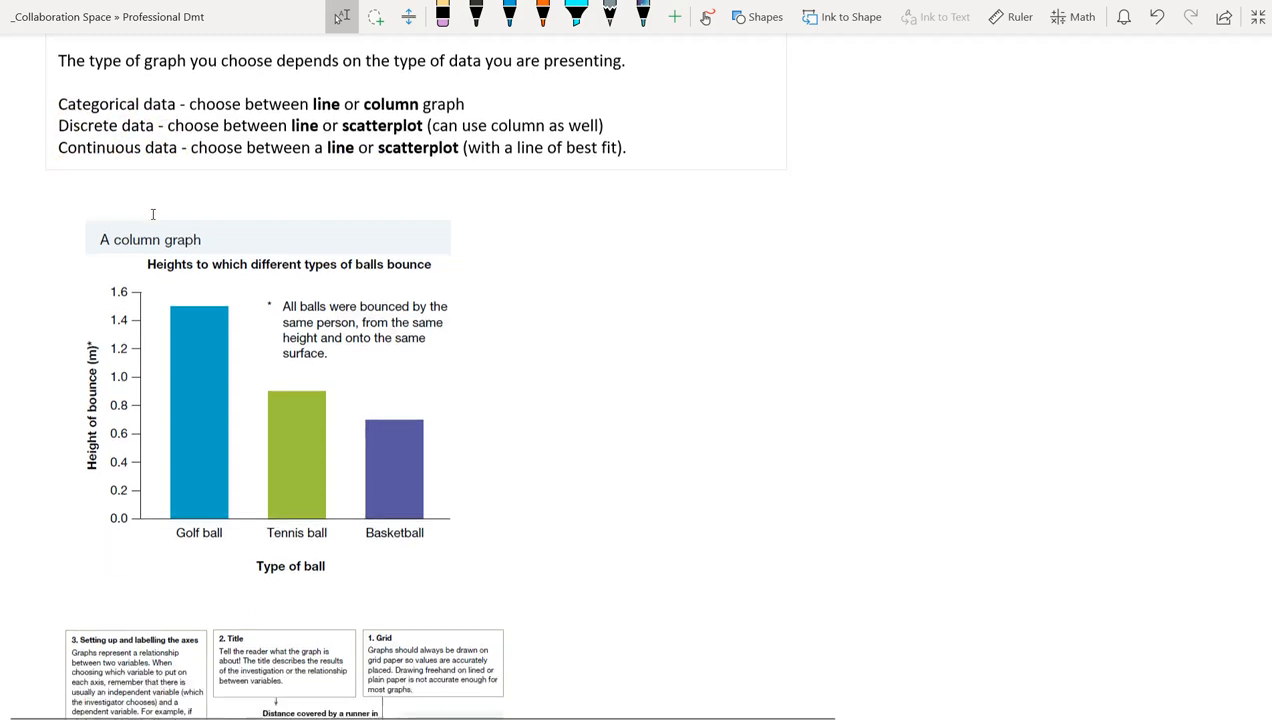
scroll(153, 214, up, 3)
scroll(153, 214, down, 2)
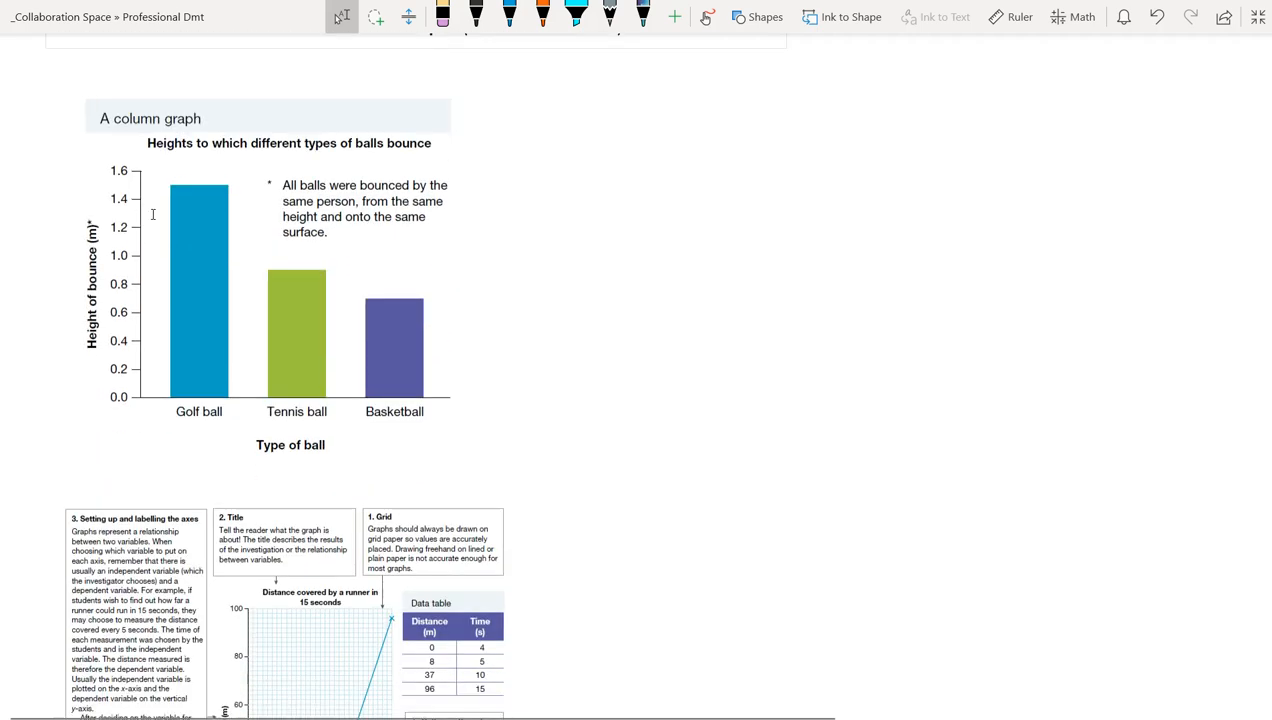
Switch to the Excel workbook, check the distance and time data, and nudge the runner graph picture slightly up and to the right
key(alt+Tab)
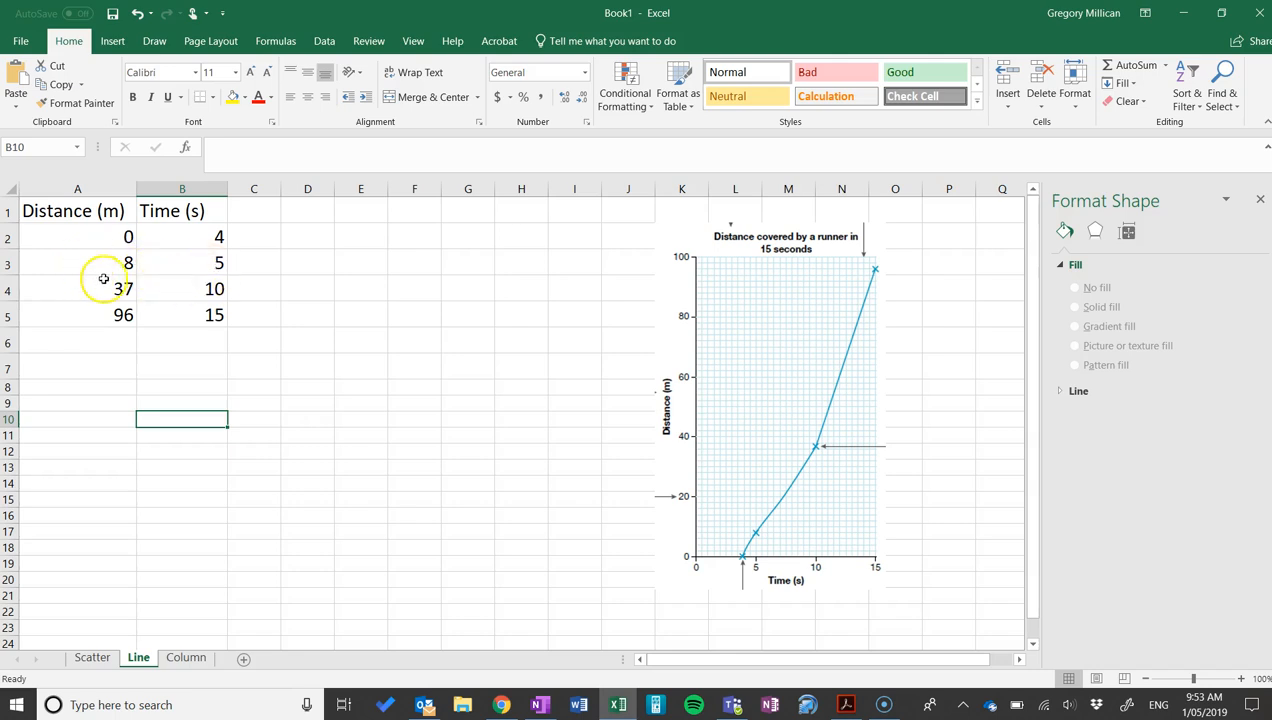
click(183, 289)
click(89, 289)
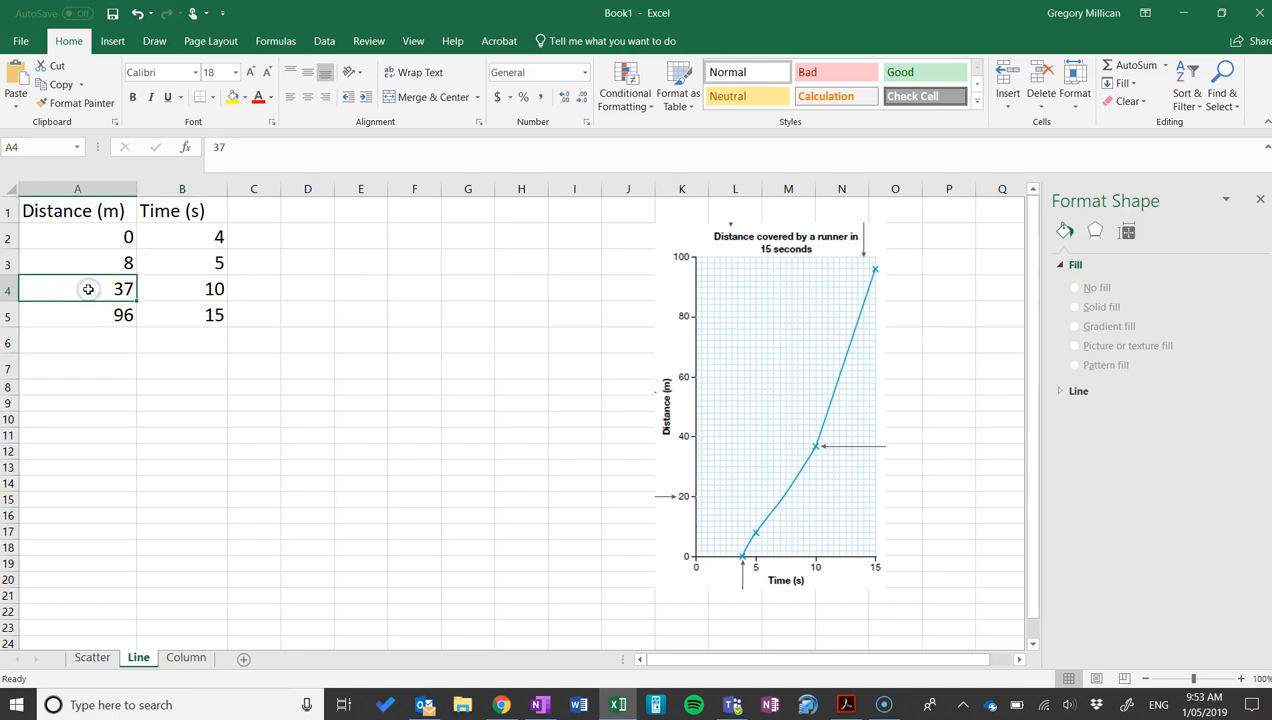
click(182, 315)
click(99, 316)
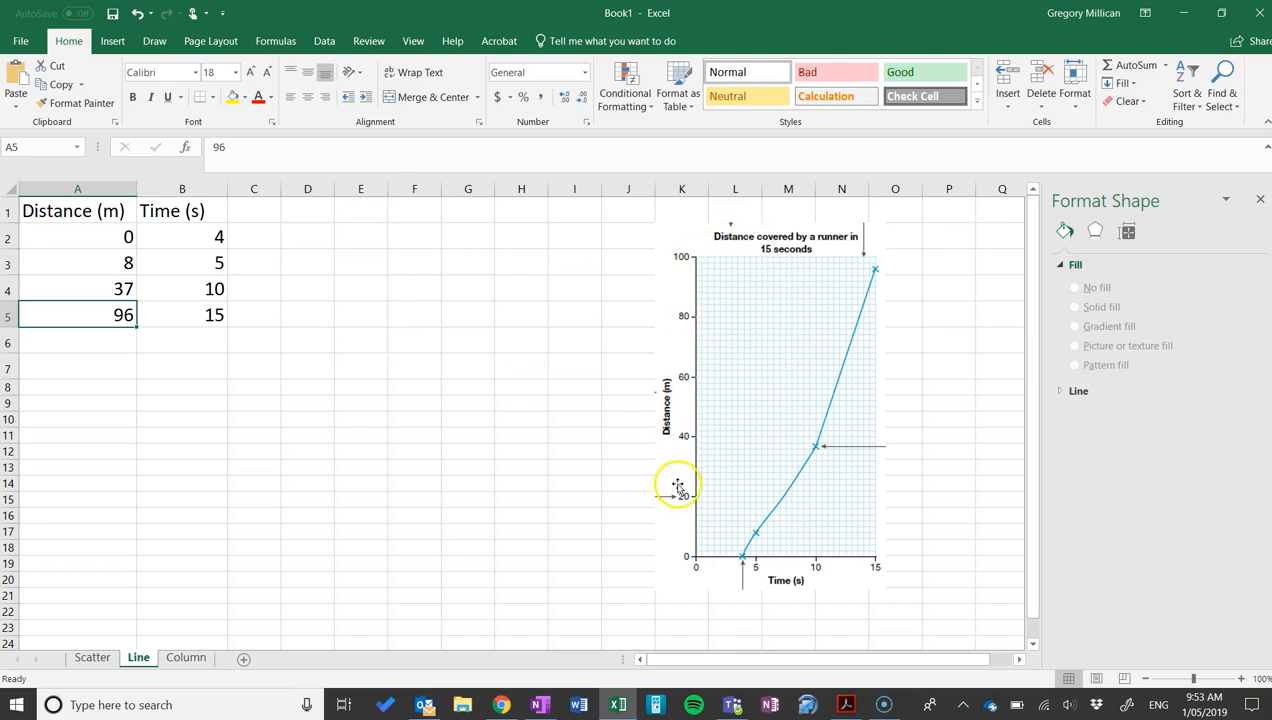
drag(785, 328, 800, 316)
click(181, 216)
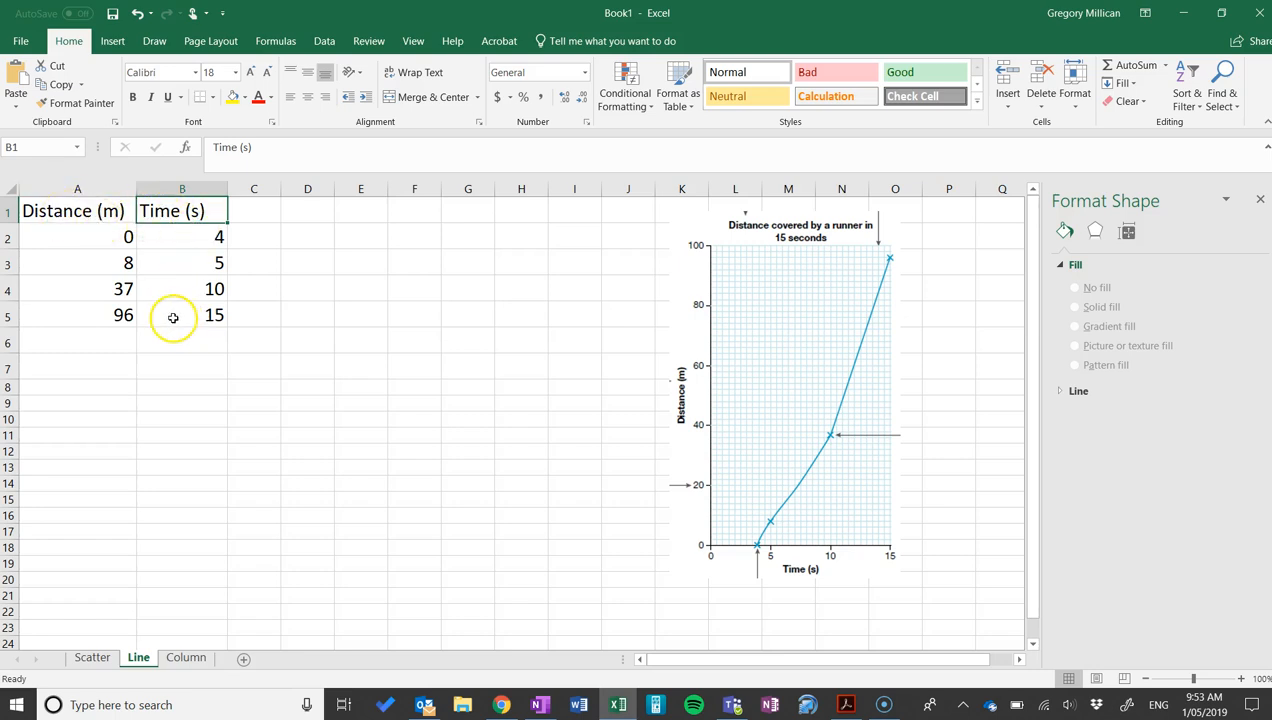
Try plotting the distance and time table as a scatter chart with straight lines and markers, and delete that chart
drag(74, 212, 168, 316)
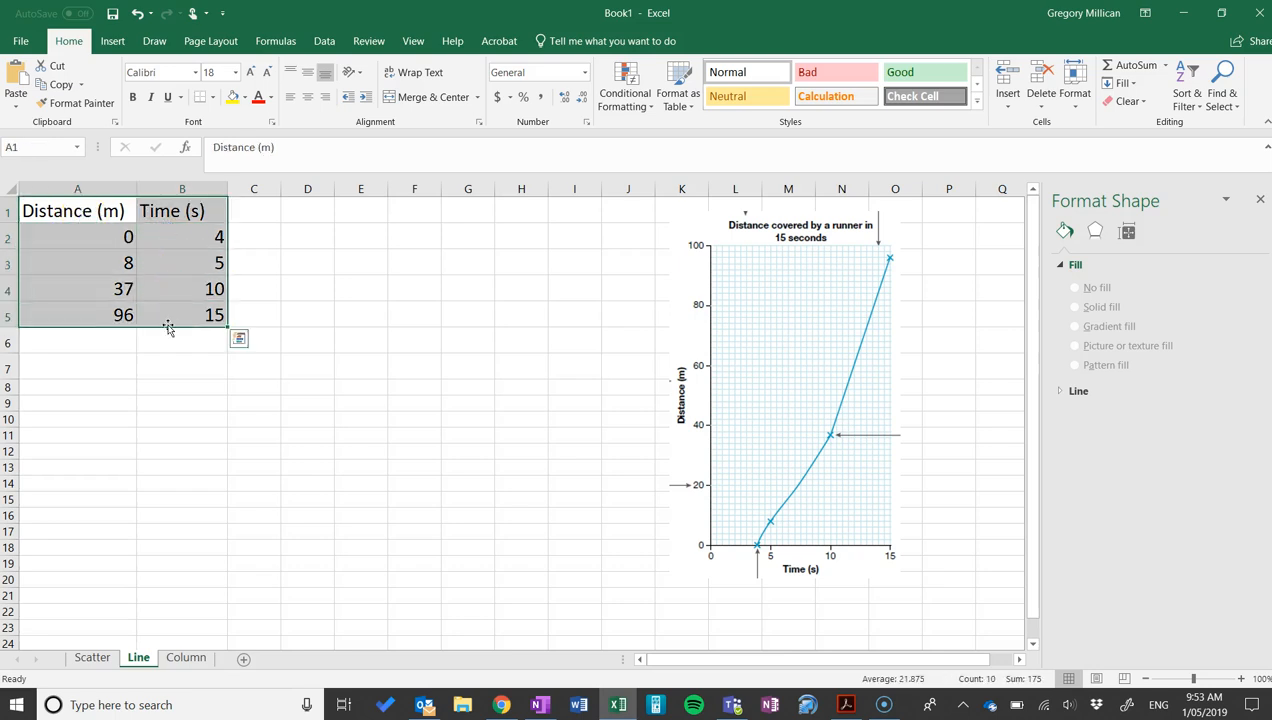
click(165, 343)
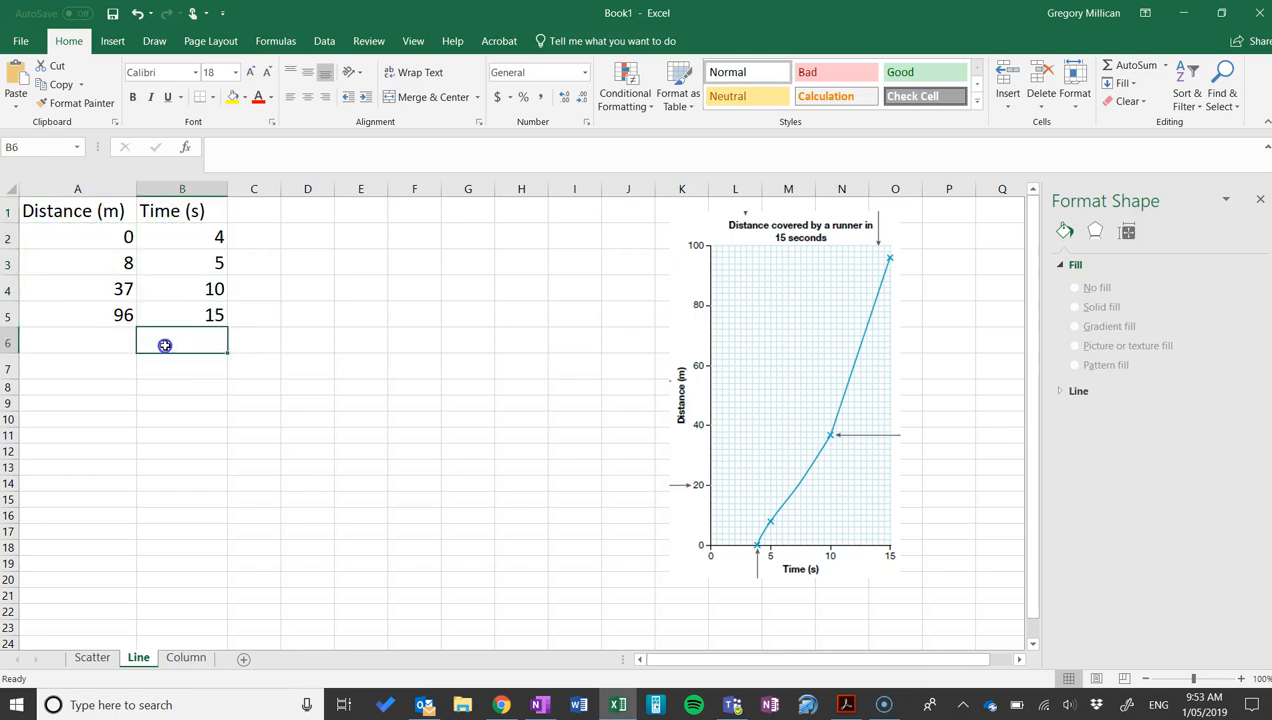
drag(89, 220, 200, 307)
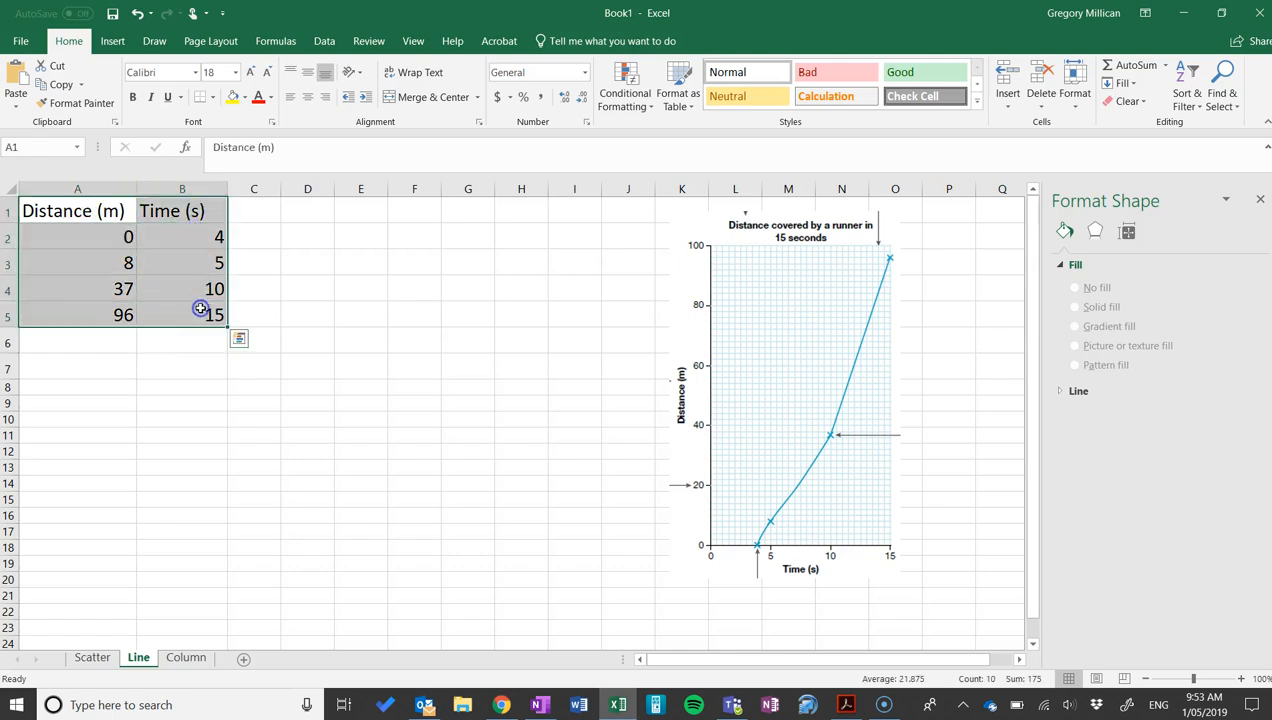
click(112, 41)
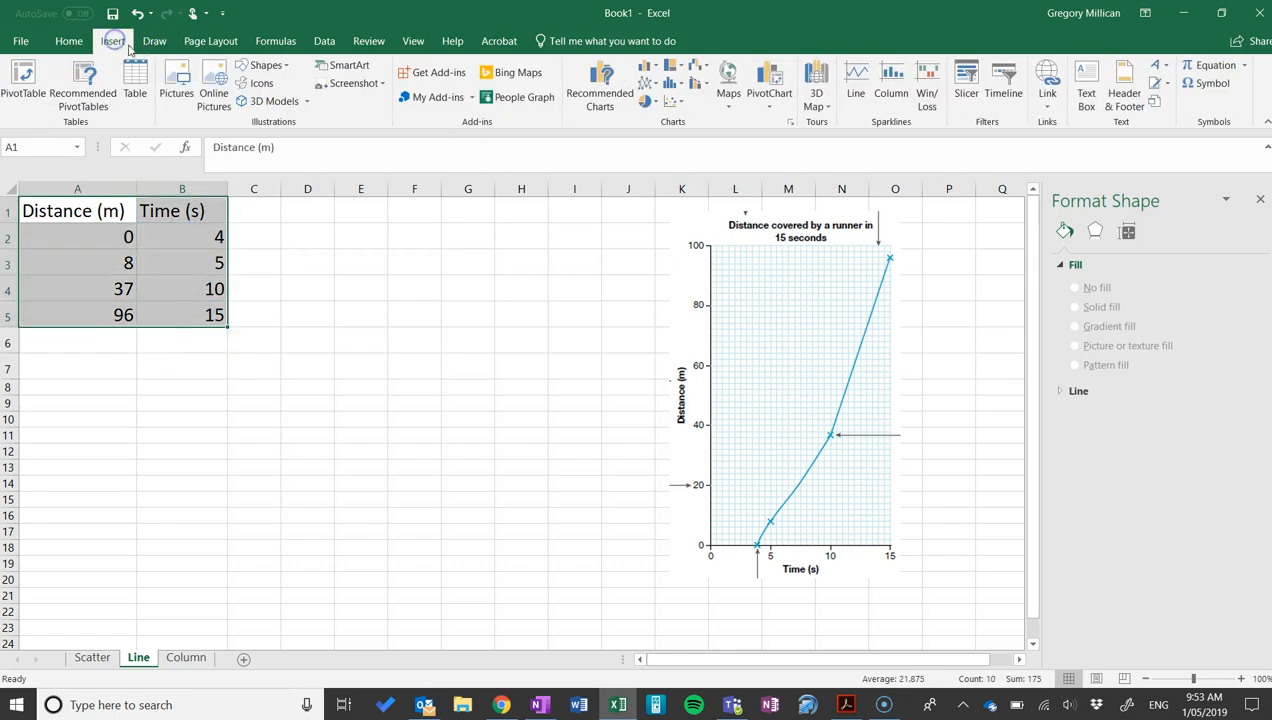
click(680, 103)
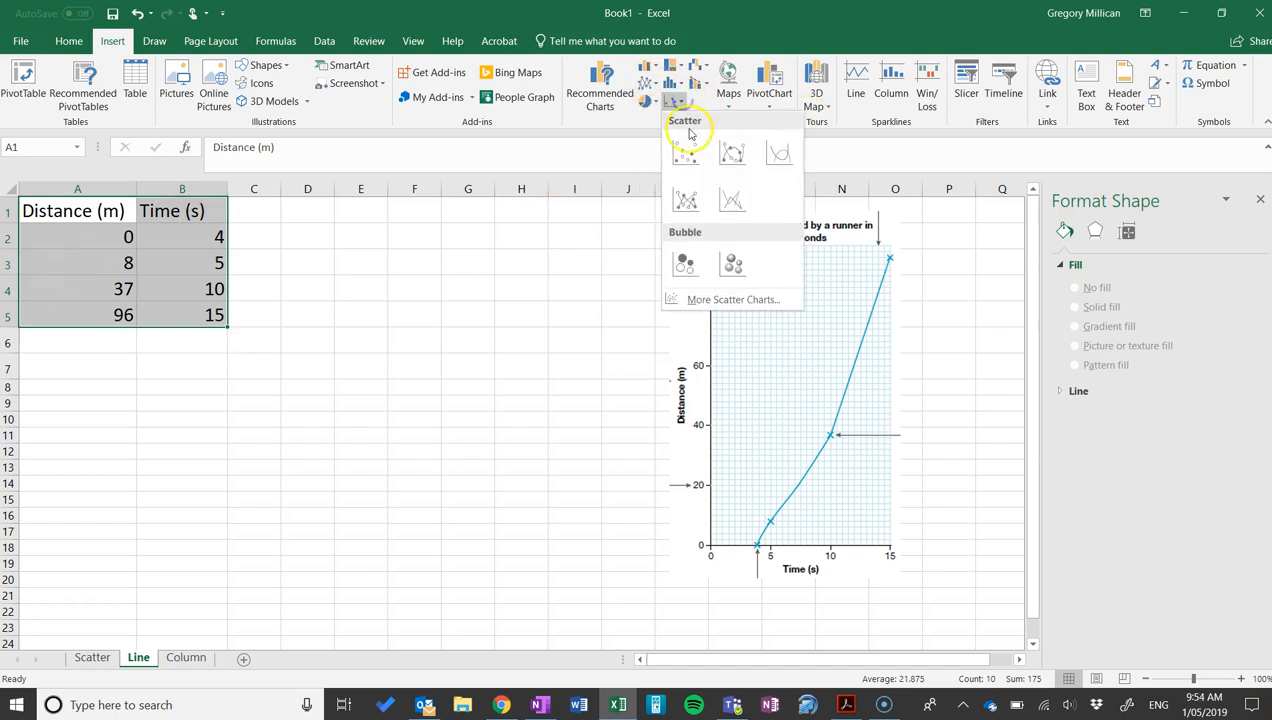
click(688, 204)
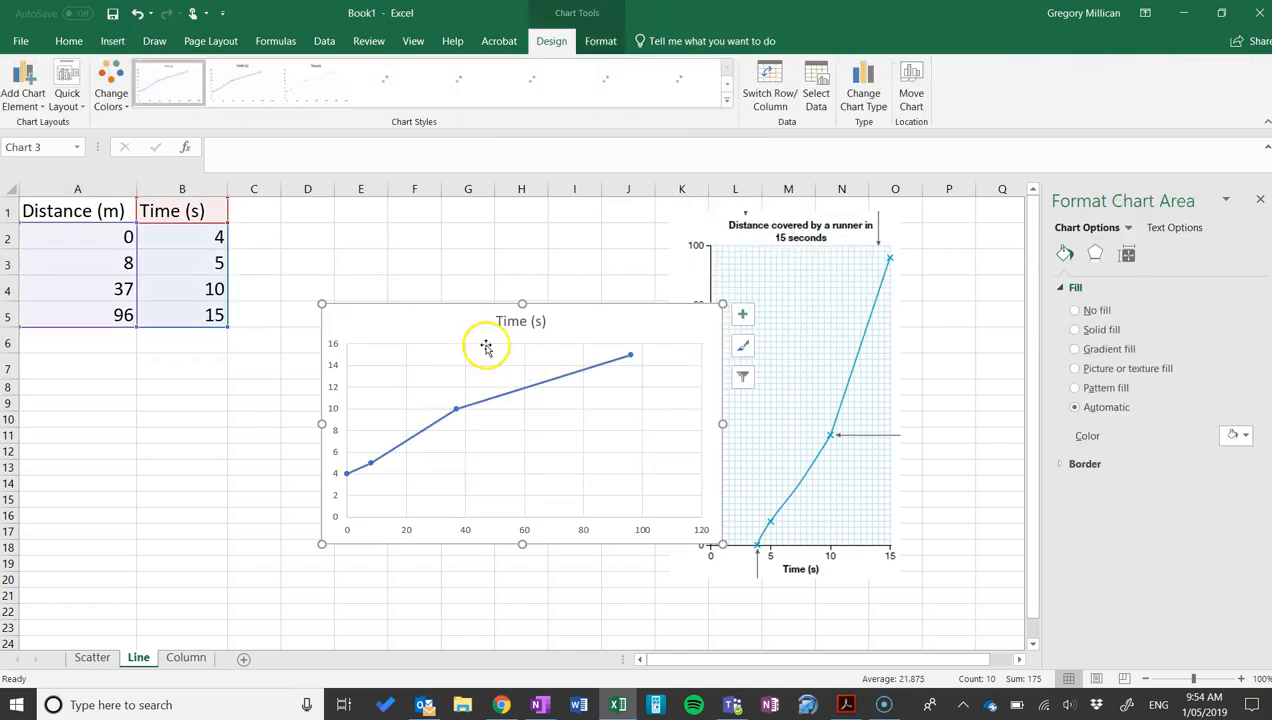
drag(443, 303, 372, 255)
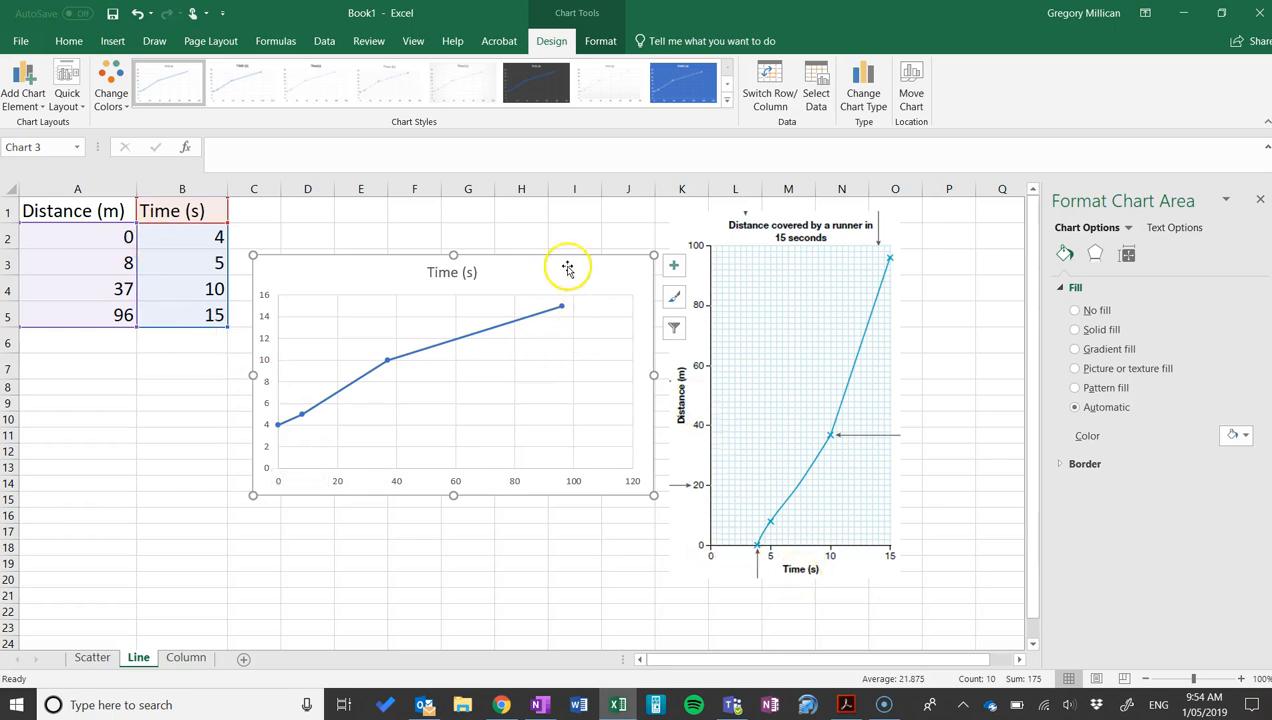
key(Delete)
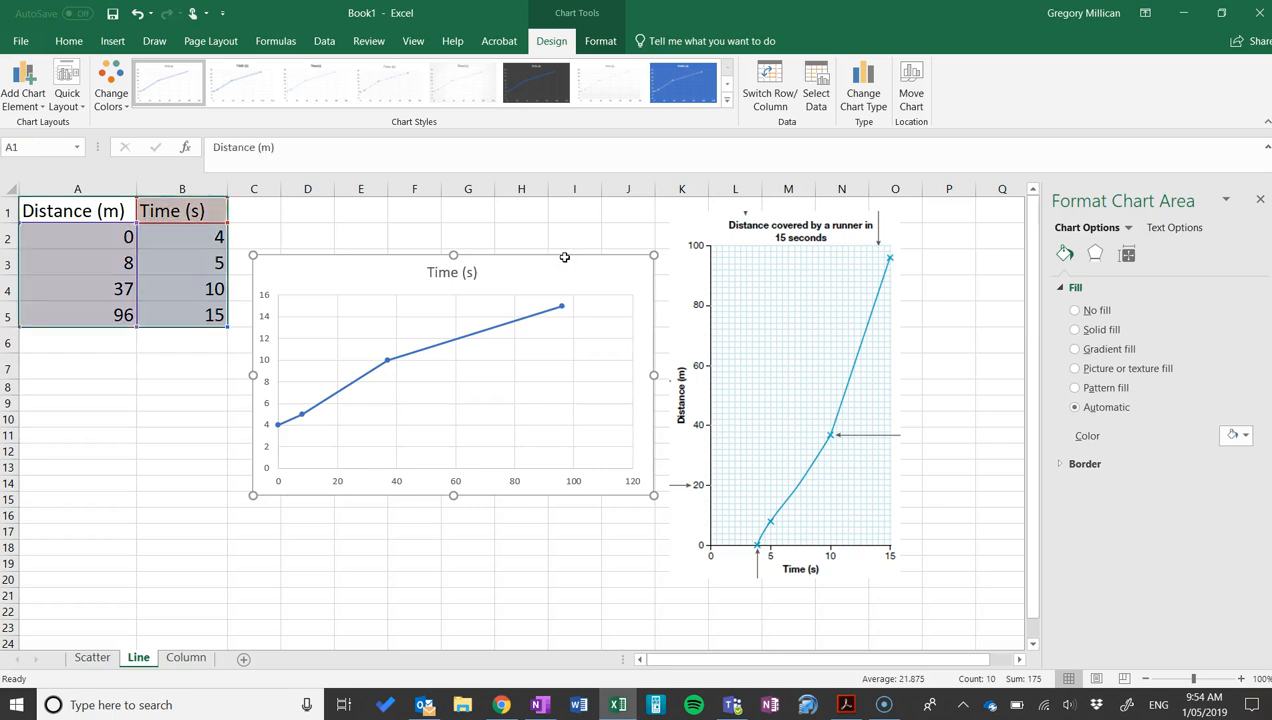
click(373, 369)
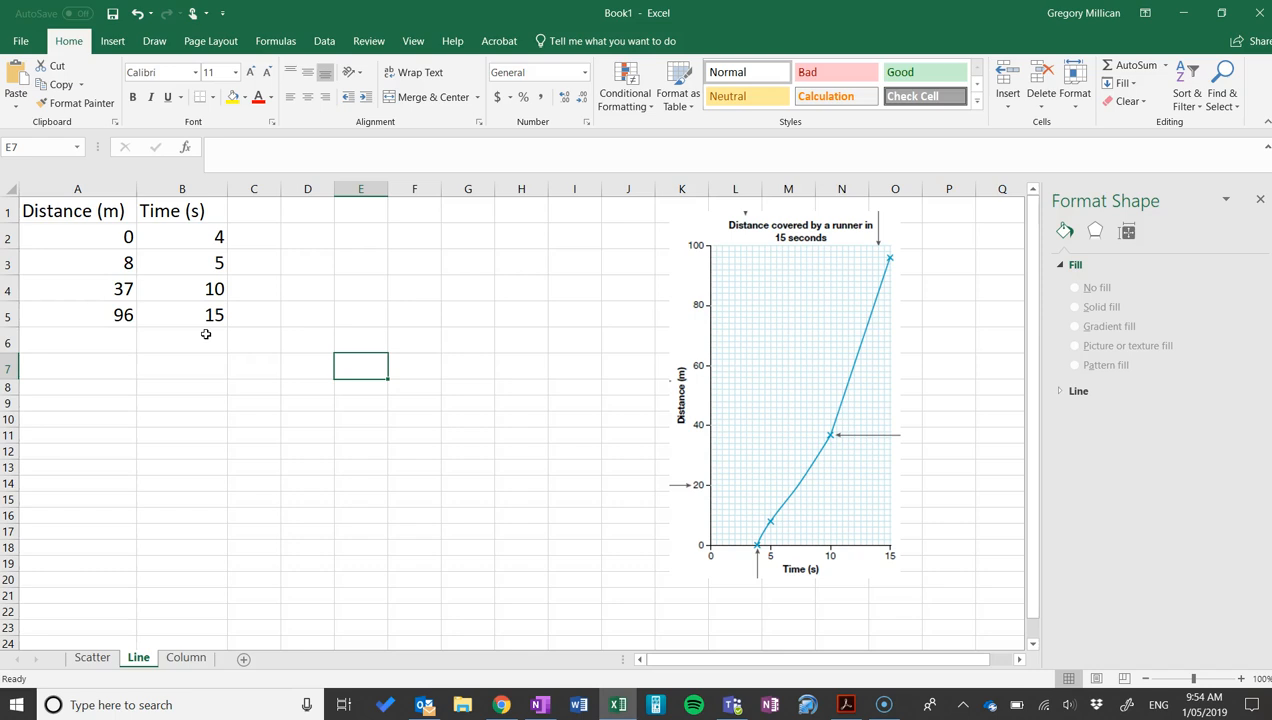
Move the Distance (m) column with its values from A1:A5 to C1:C5, after the Time (s) column
drag(102, 207, 94, 313)
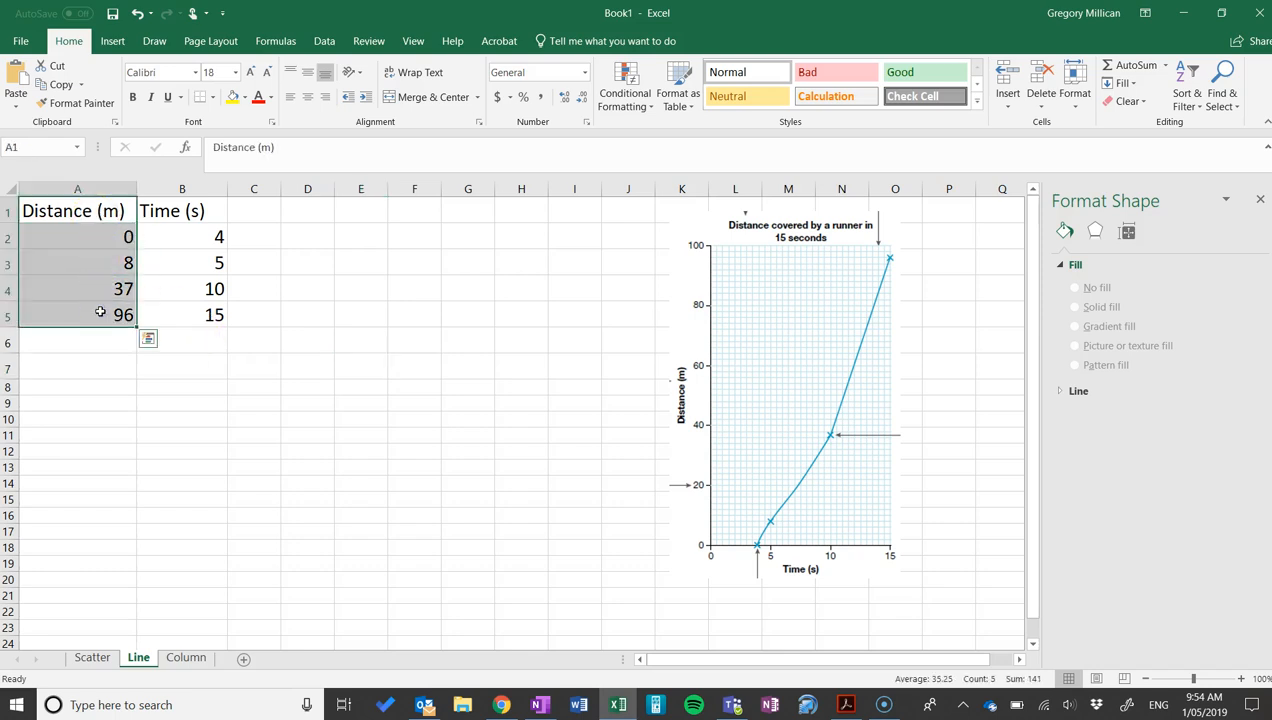
key(ctrl+c)
click(255, 209)
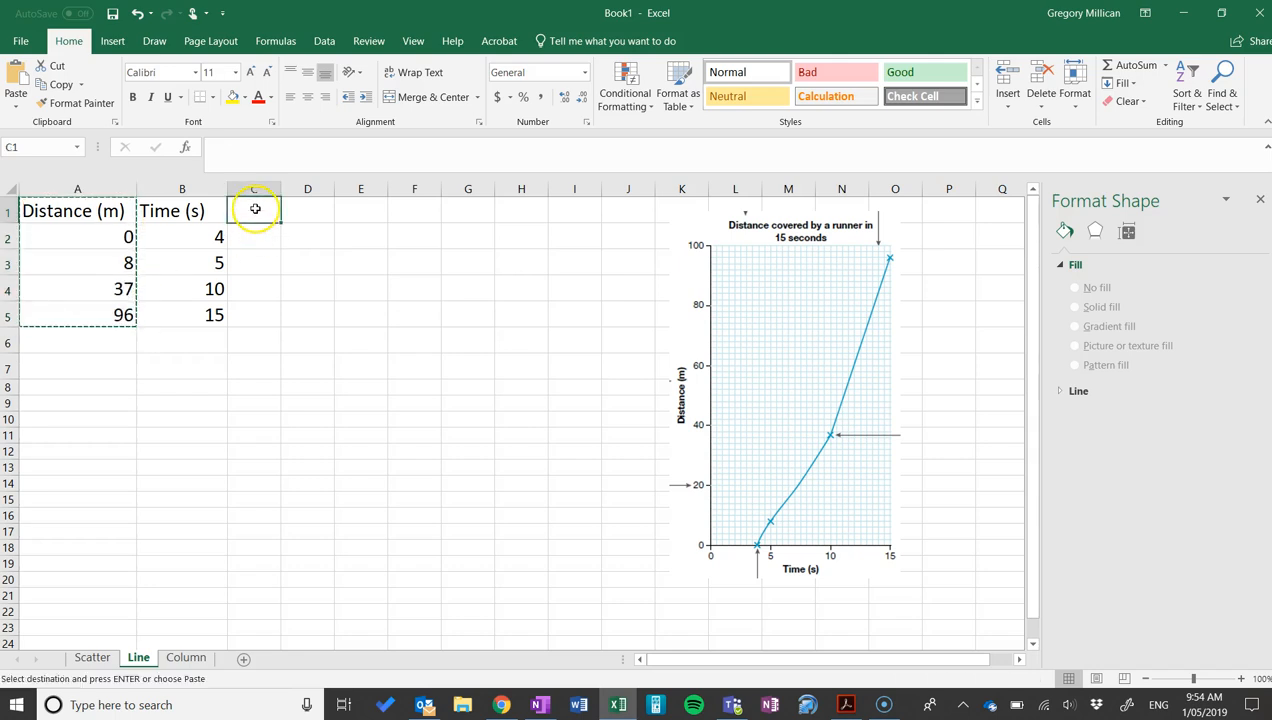
key(ctrl+v)
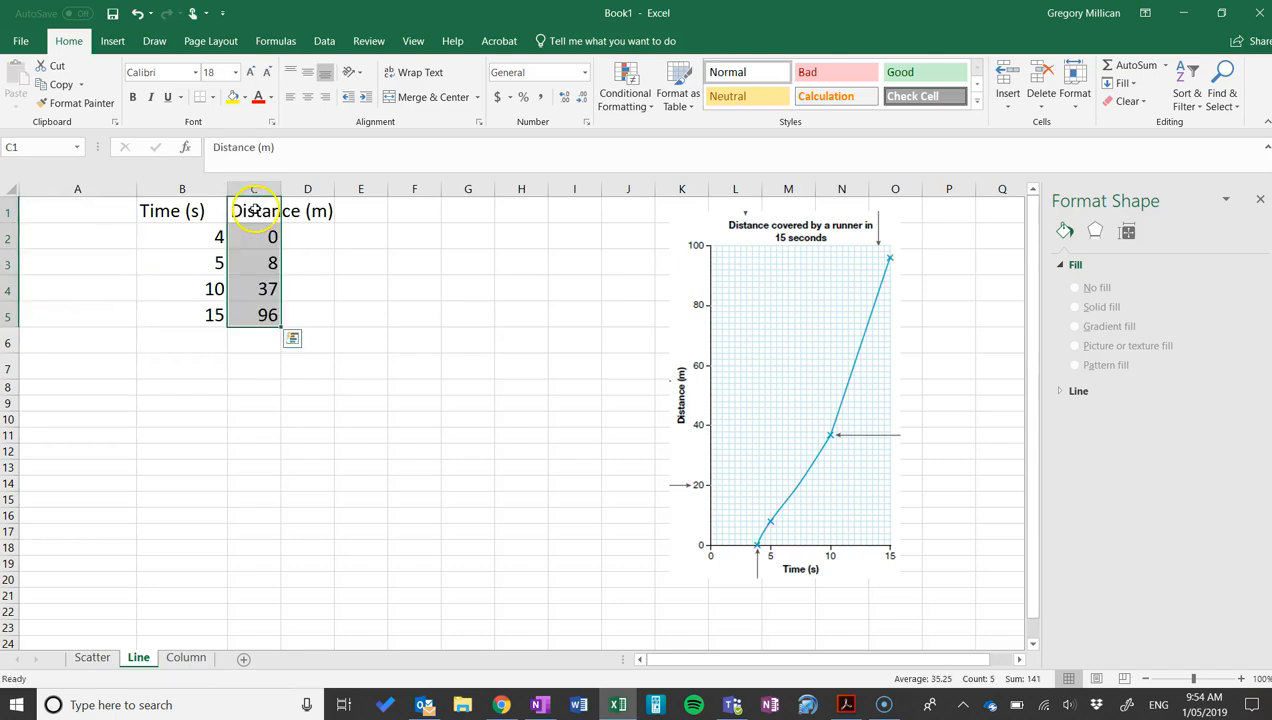
Delete the empty column A and widen the Distance (m) column to fit its heading
click(104, 190)
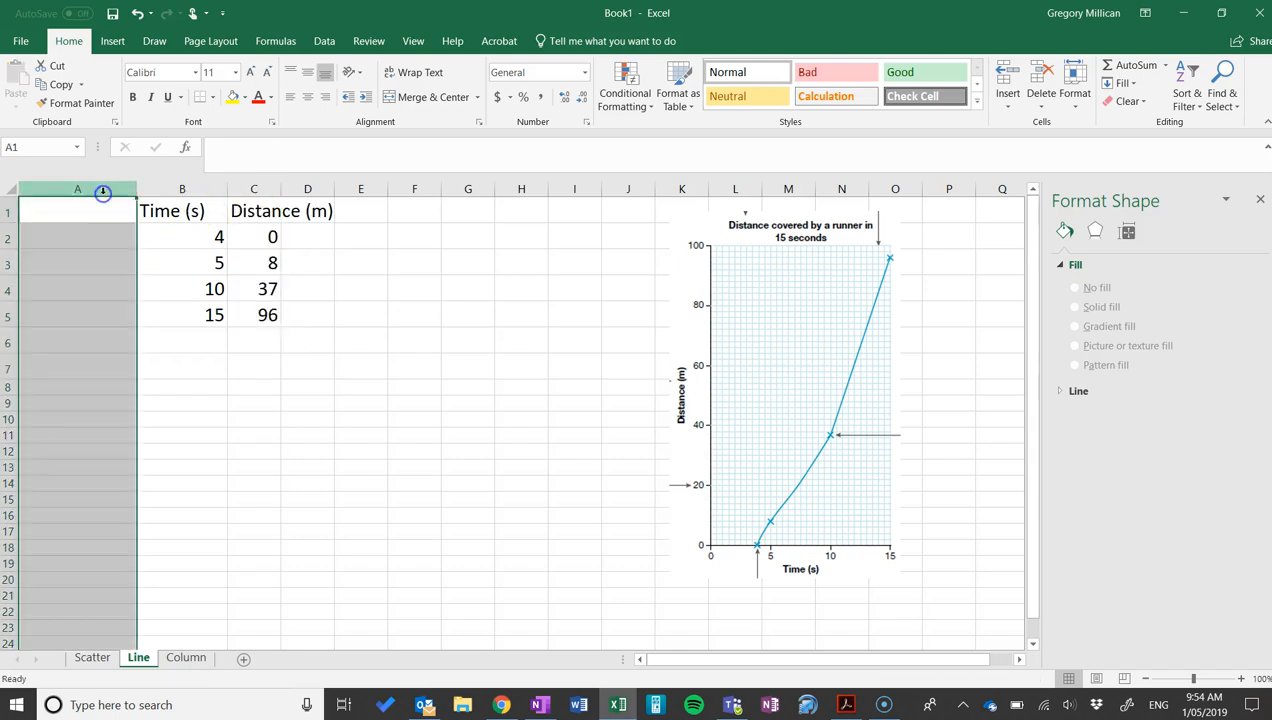
click(1041, 78)
click(190, 367)
drag(161, 192, 233, 192)
click(189, 307)
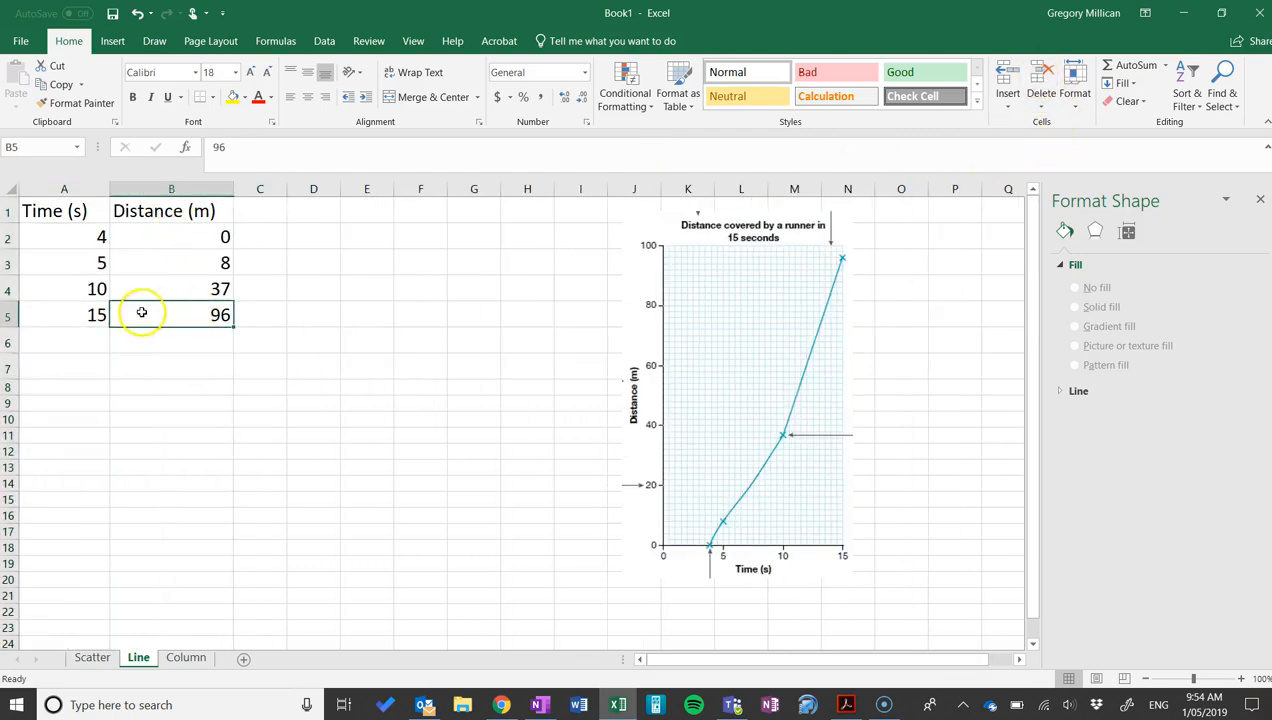
Examine the reordered table's headings and values, going through the Time (s) column and the Distance (m) column
click(60, 237)
click(64, 260)
click(64, 283)
click(71, 321)
click(70, 217)
click(76, 237)
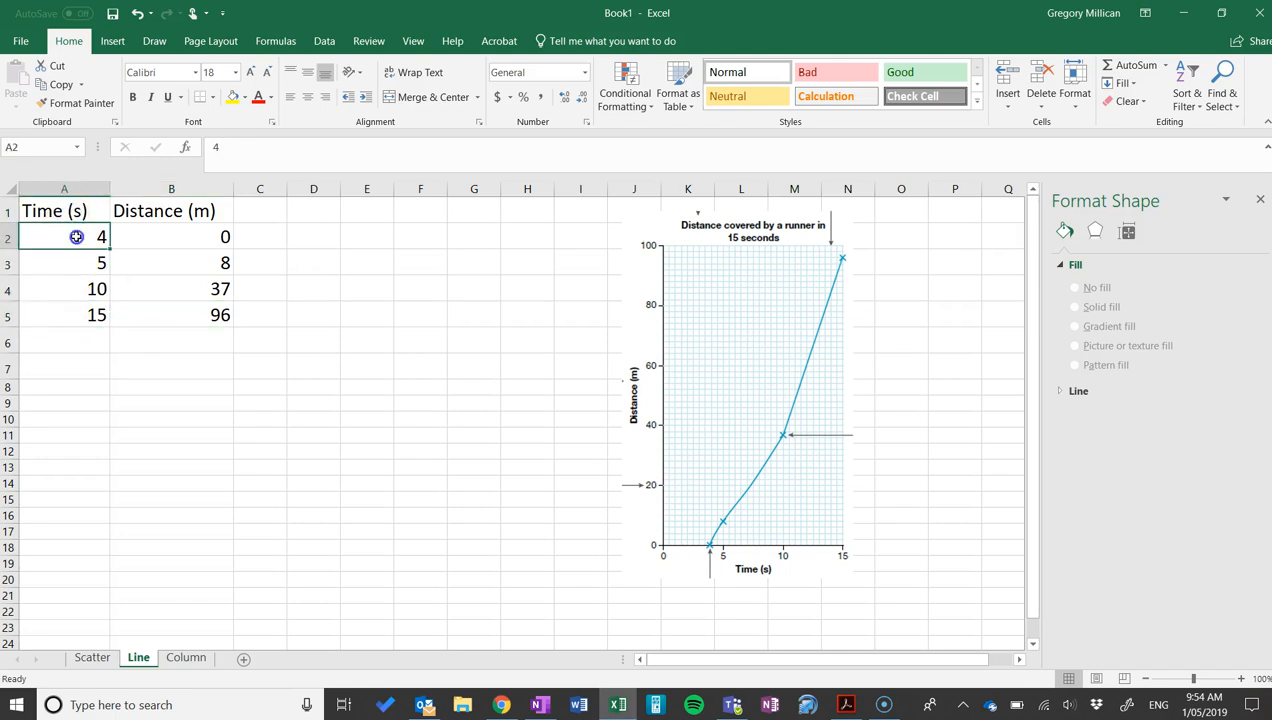
click(78, 264)
click(76, 290)
click(80, 315)
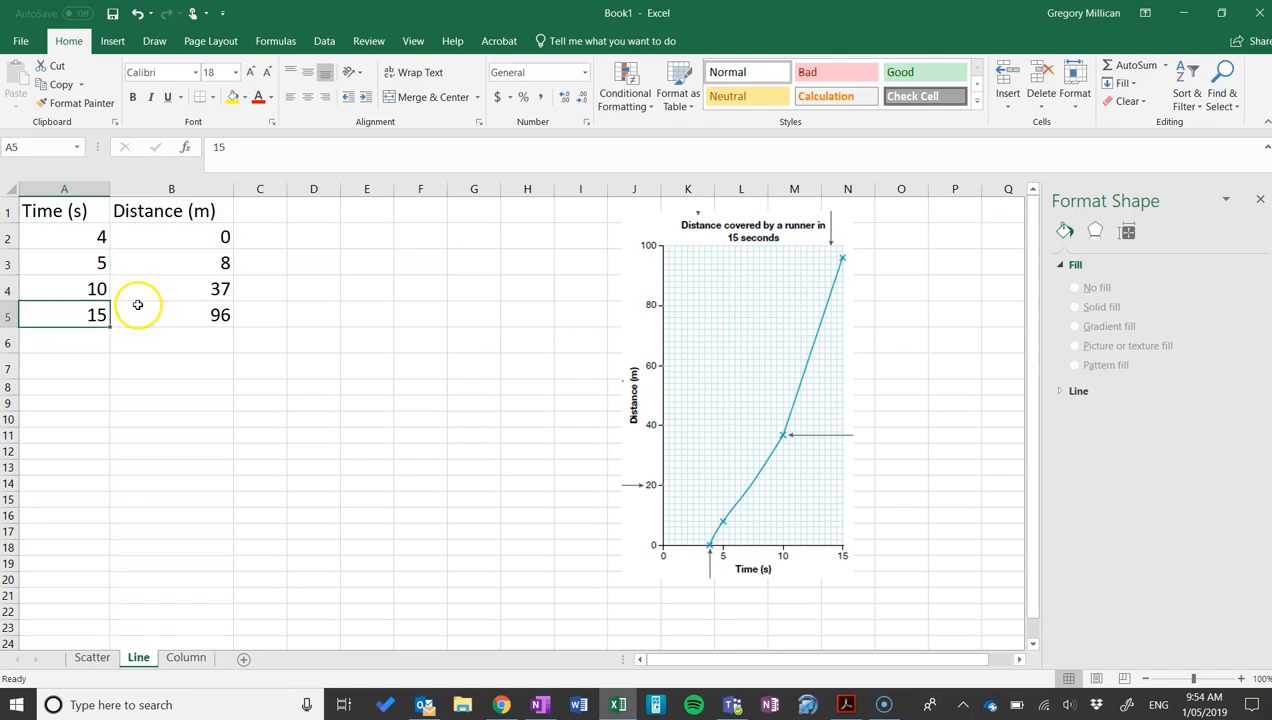
click(163, 211)
click(173, 237)
click(173, 262)
click(175, 296)
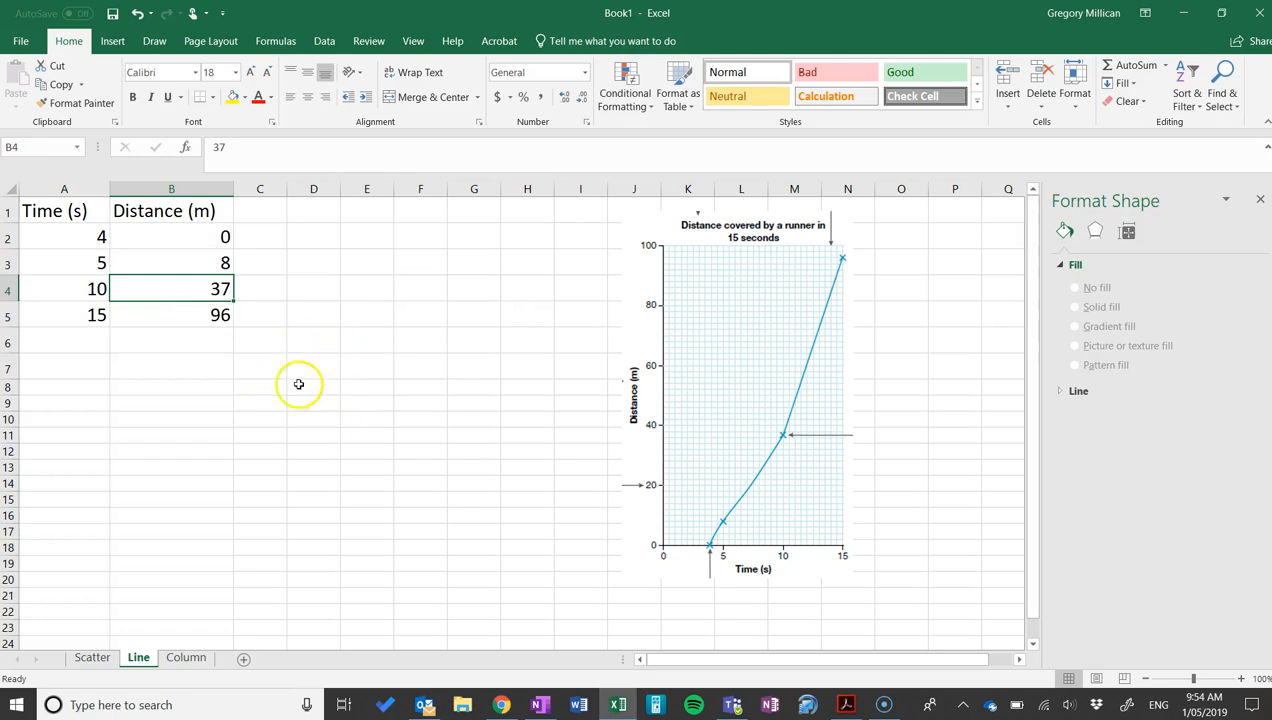
Move the runner graph picture over to columns L to P to make room beside the table
click(243, 372)
drag(691, 323, 806, 348)
click(322, 320)
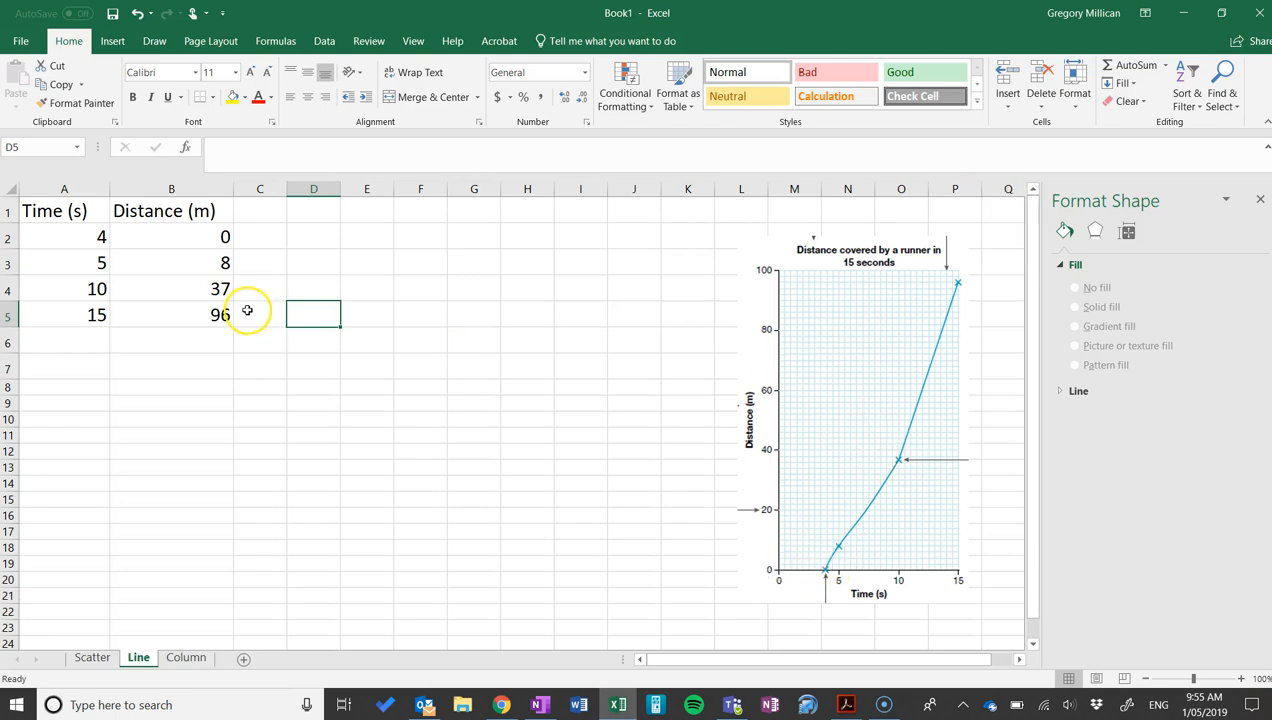
Plot A1:B5 as a scatter chart with straight lines and markers, and place it between the table and the runner graph picture
drag(28, 213, 181, 314)
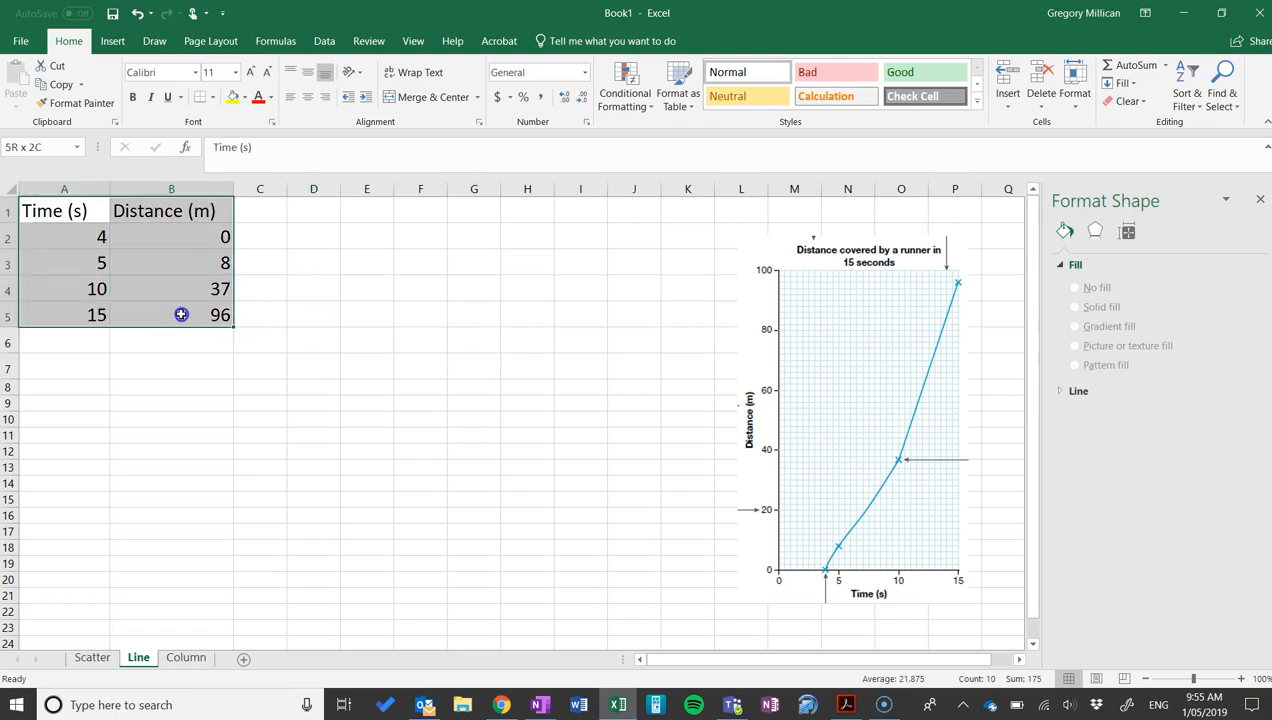
click(112, 41)
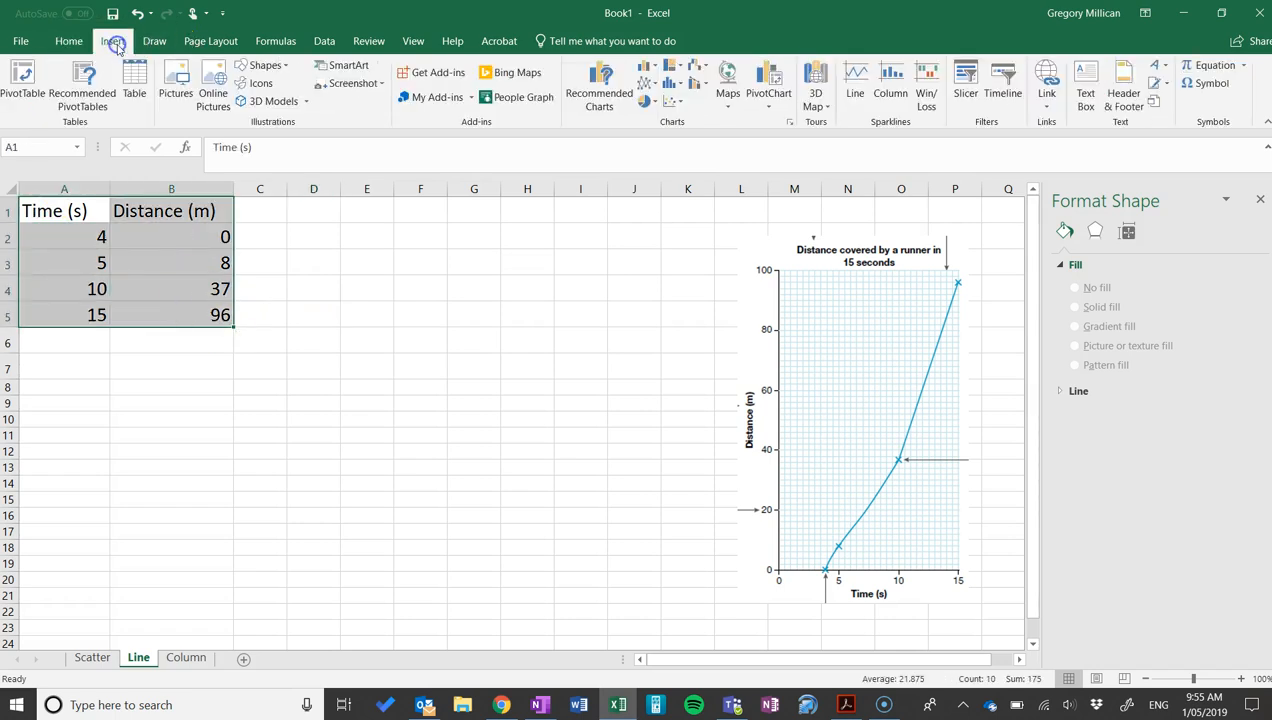
click(680, 103)
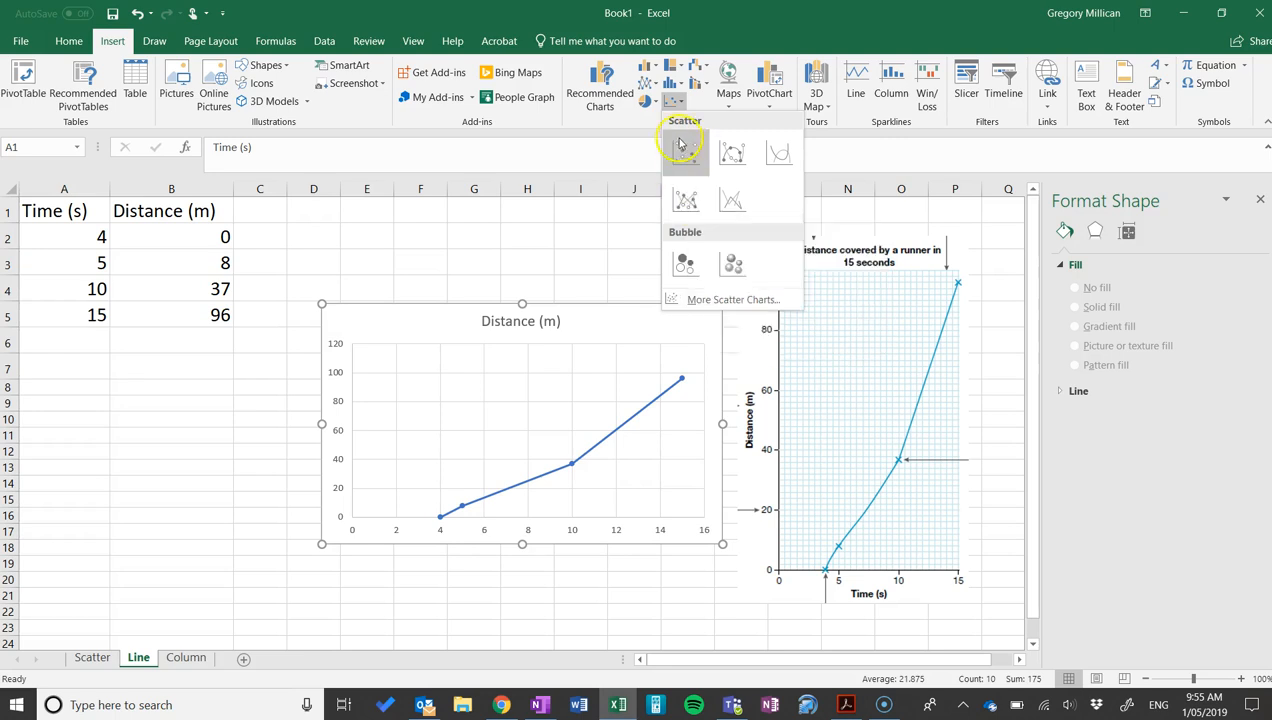
click(653, 86)
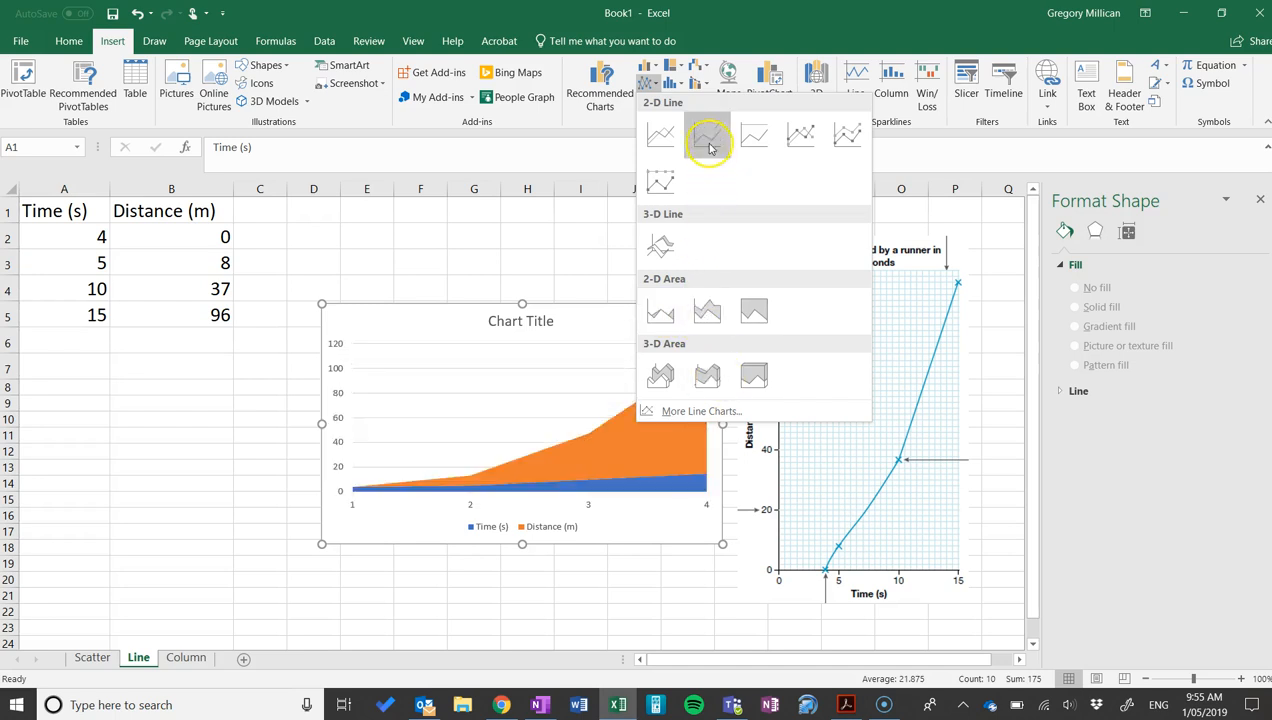
click(655, 88)
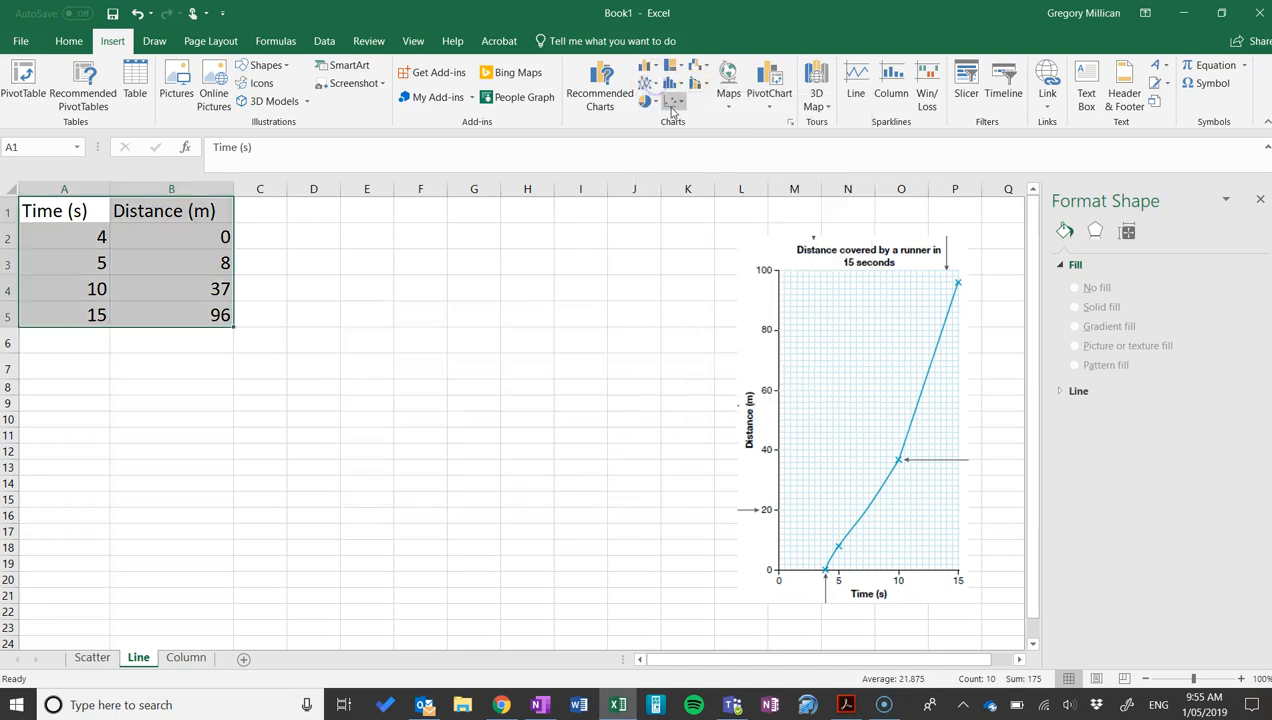
click(676, 103)
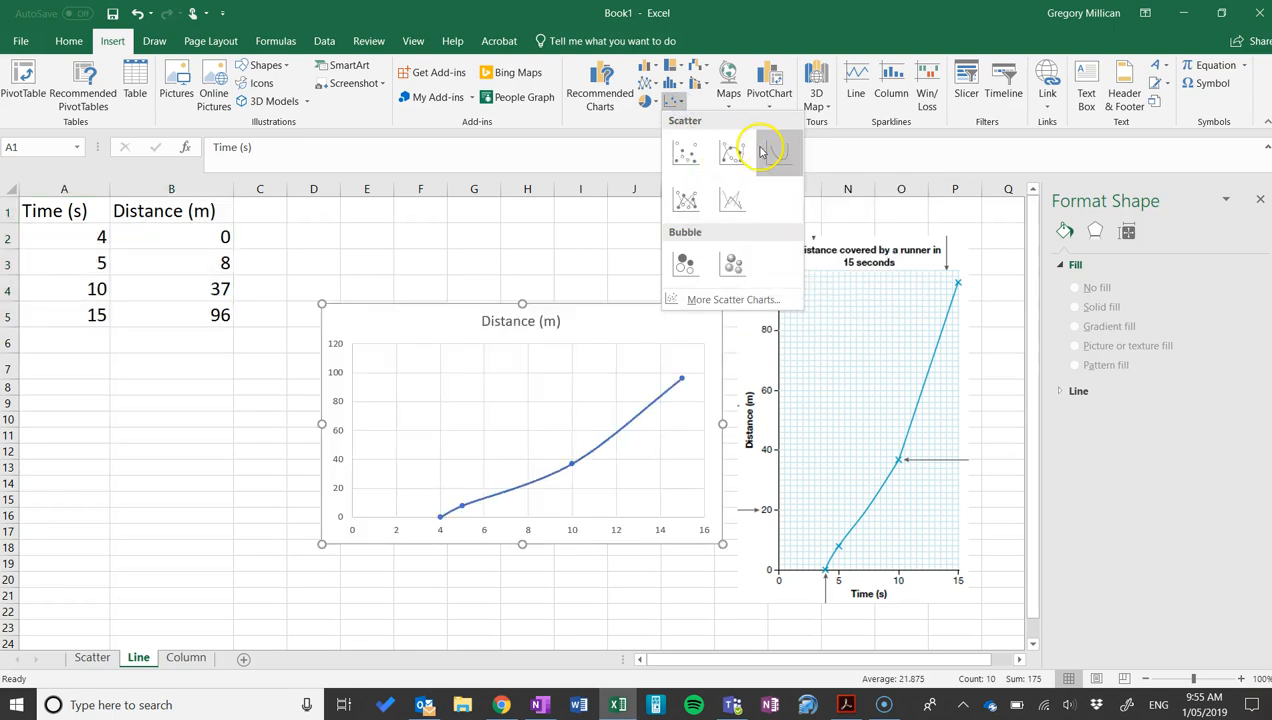
click(686, 203)
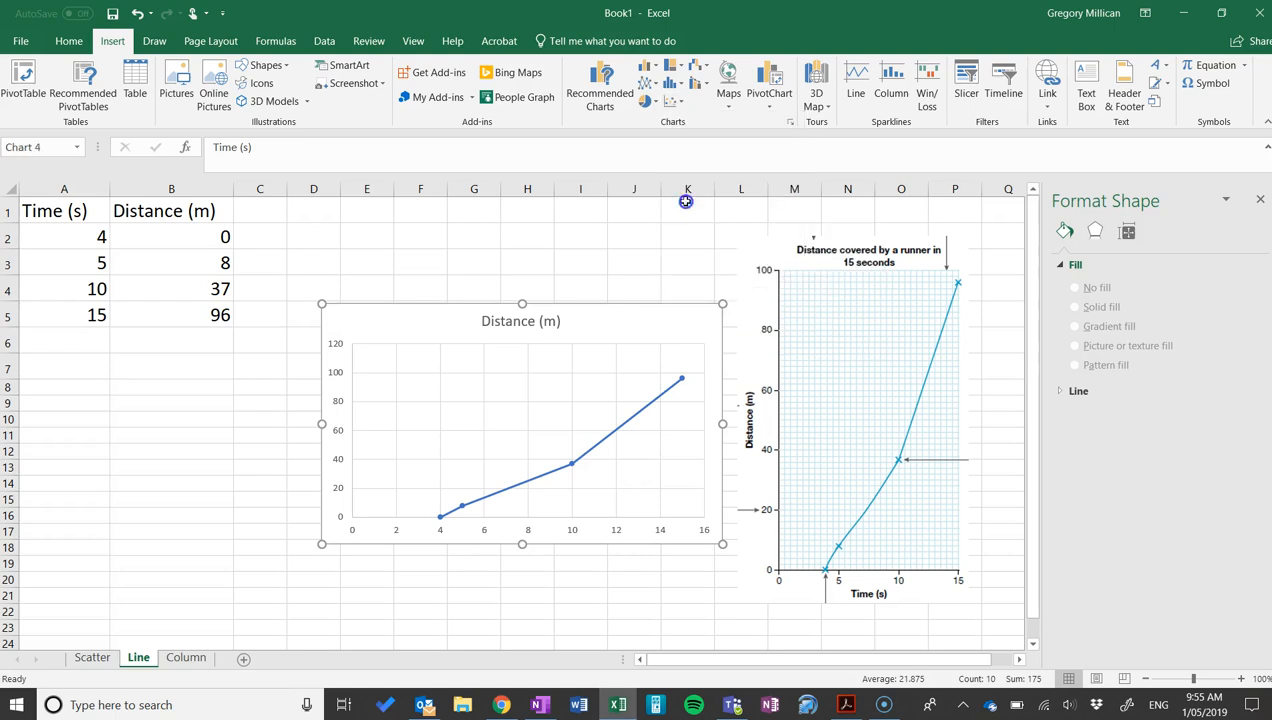
drag(452, 312, 407, 266)
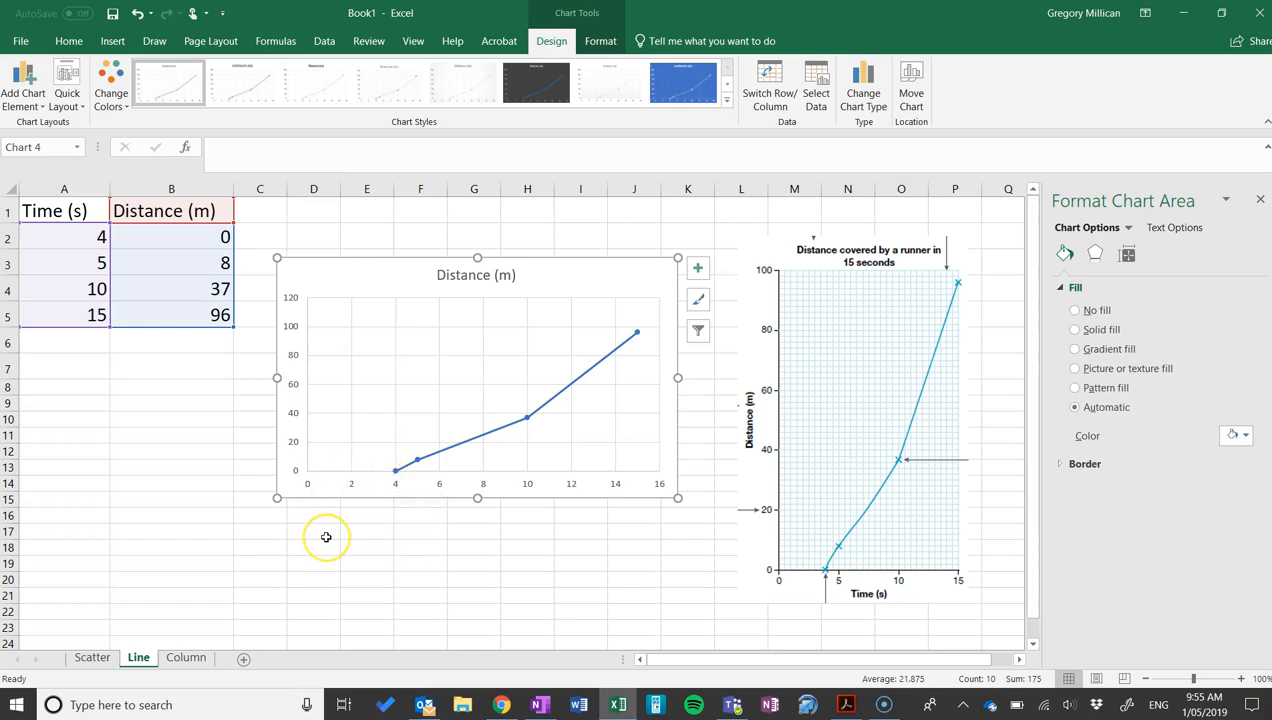
Draw a straight line about 2.71 cm long on the chart, from the origin along the horizontal axis to the first data point at 4
click(112, 40)
click(264, 65)
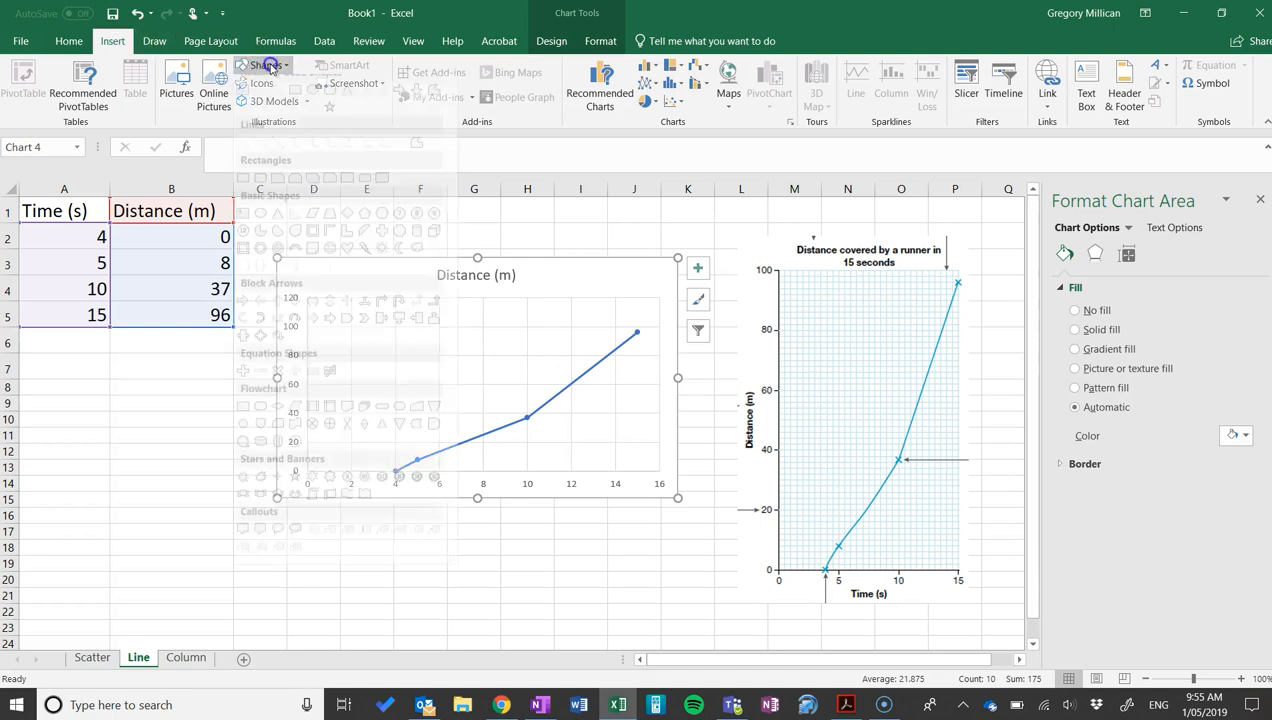
click(259, 106)
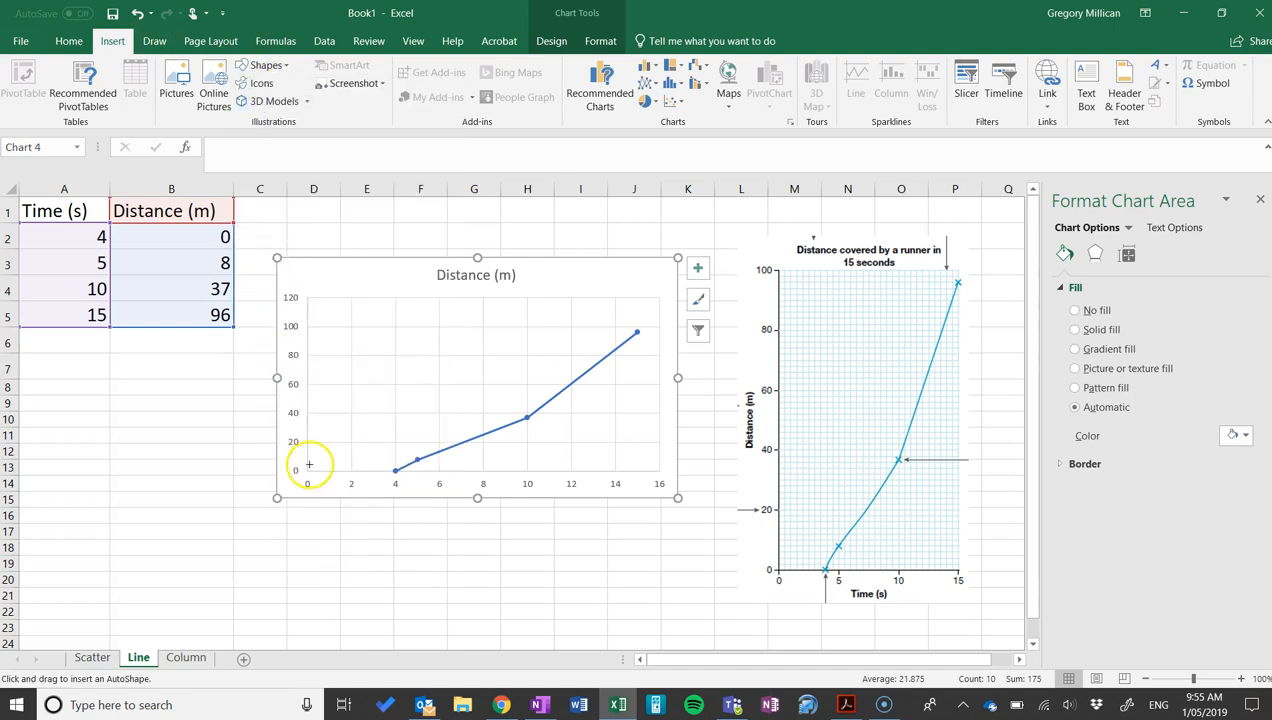
drag(308, 470, 394, 470)
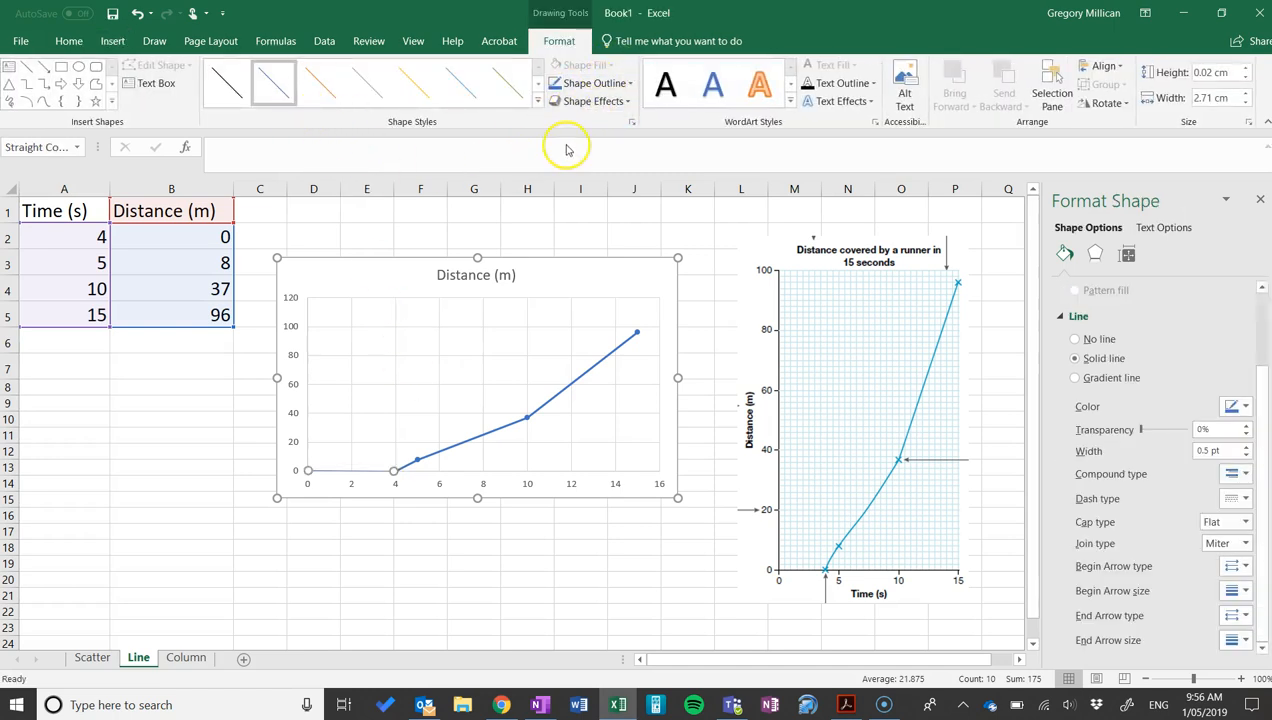
Give the drawn line segment a heavier blue theme line style so it matches the plotted line
click(537, 101)
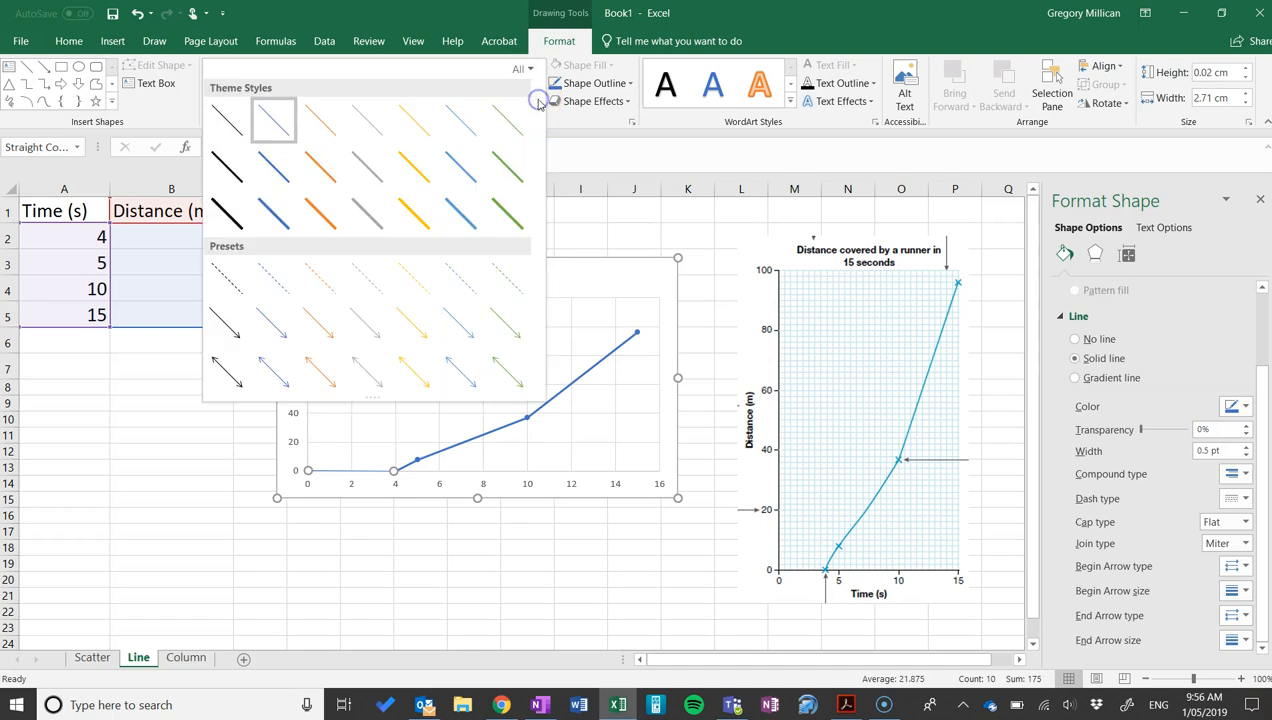
click(318, 204)
click(406, 376)
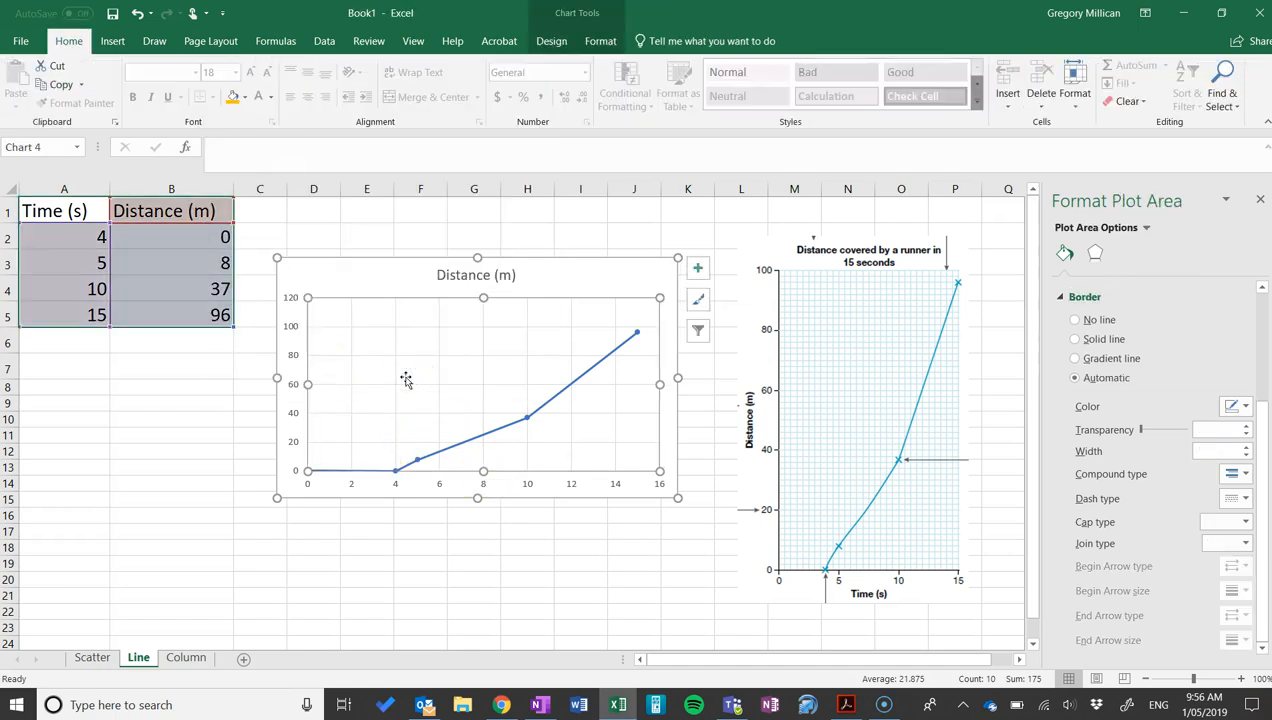
click(192, 390)
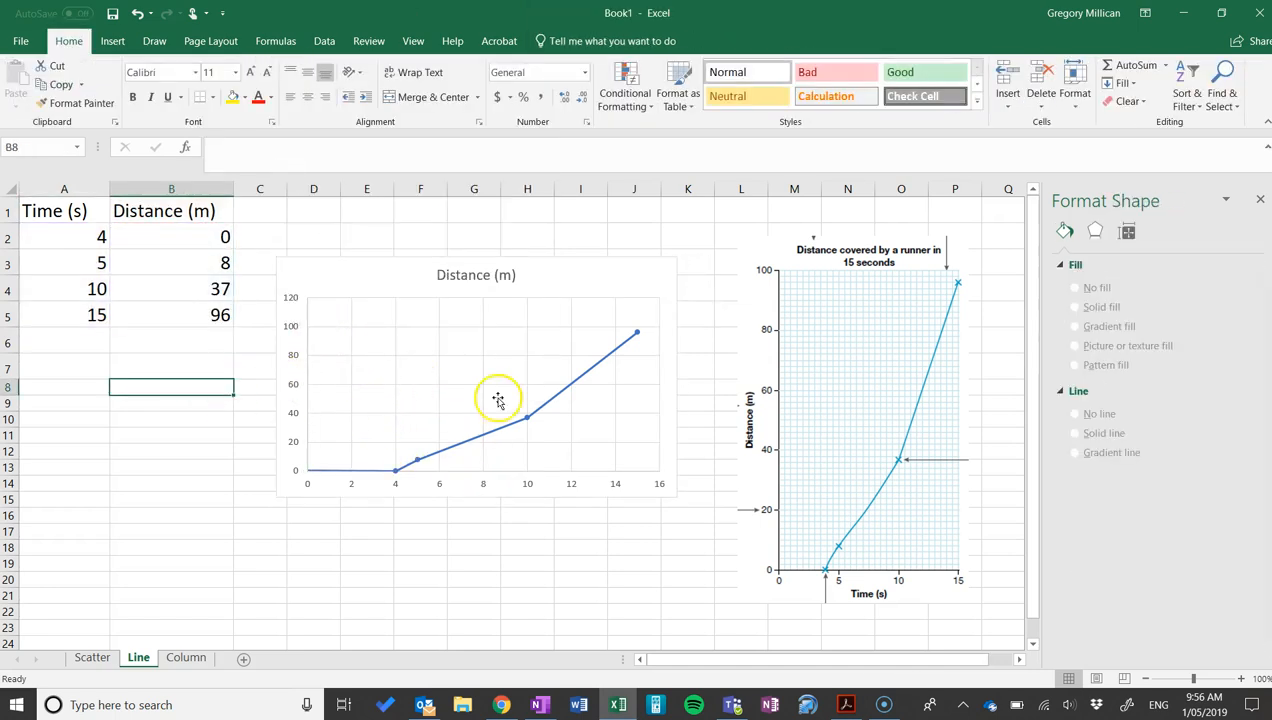
Change the chart title to "Distance covered by a runner in 15 seconds"
click(471, 275)
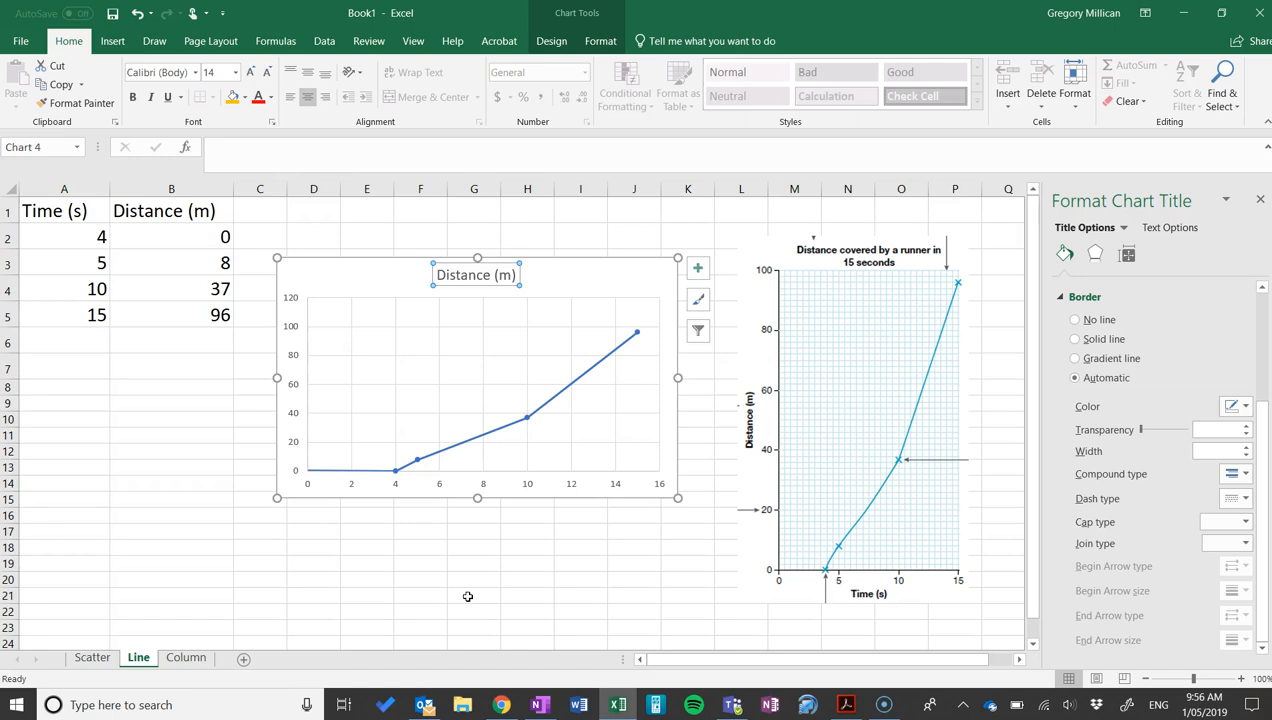
click(231, 145)
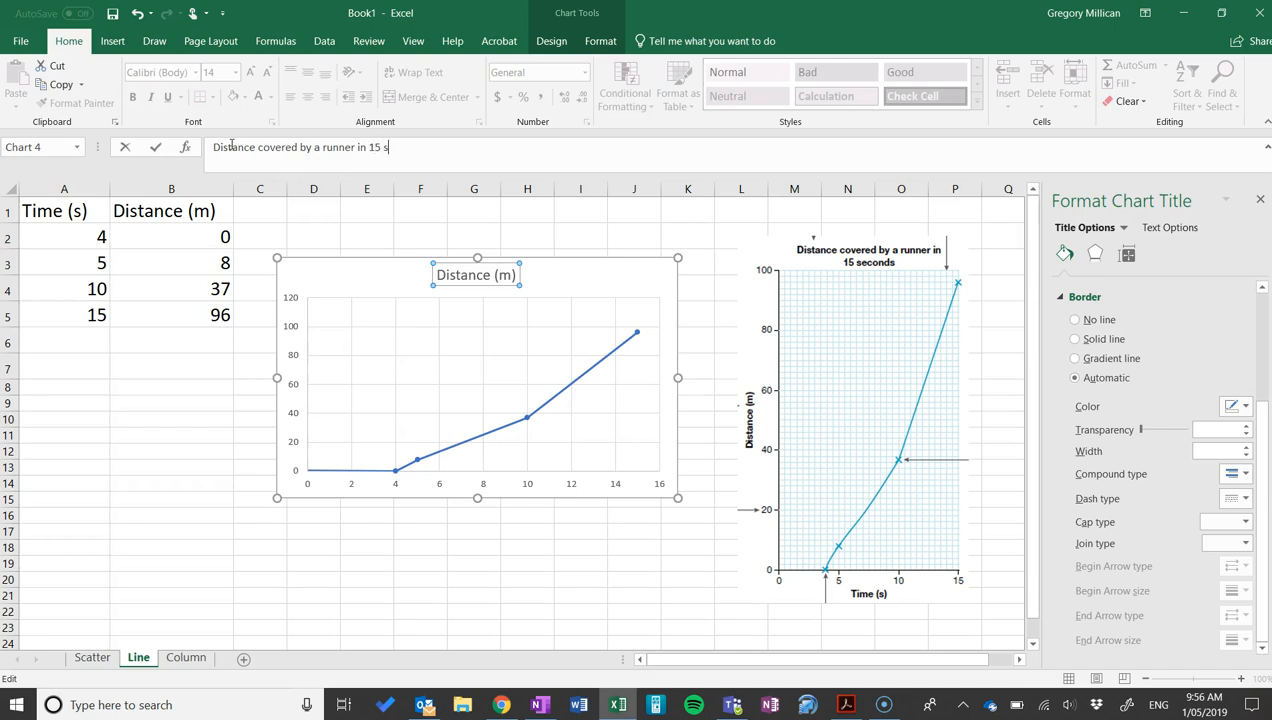
text(ds)
key(Return)
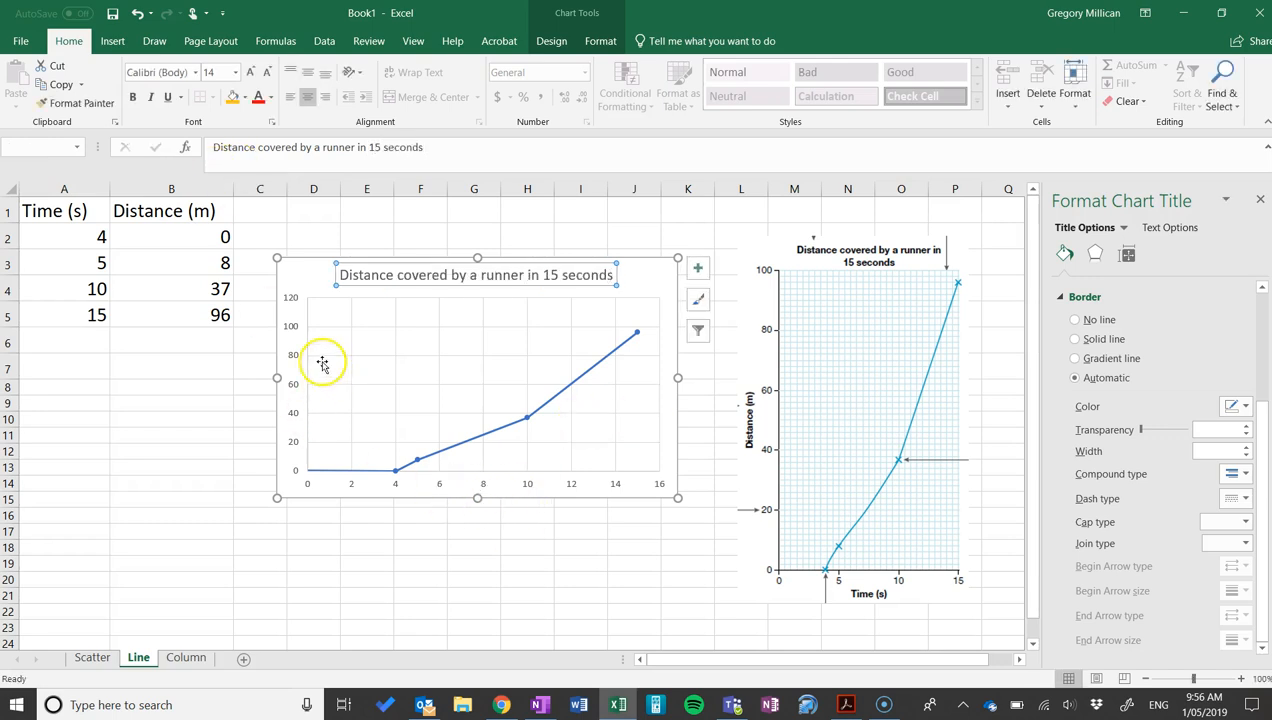
Add axis titles to the chart and move the drawn line segment down to the chart's lower edge
click(698, 271)
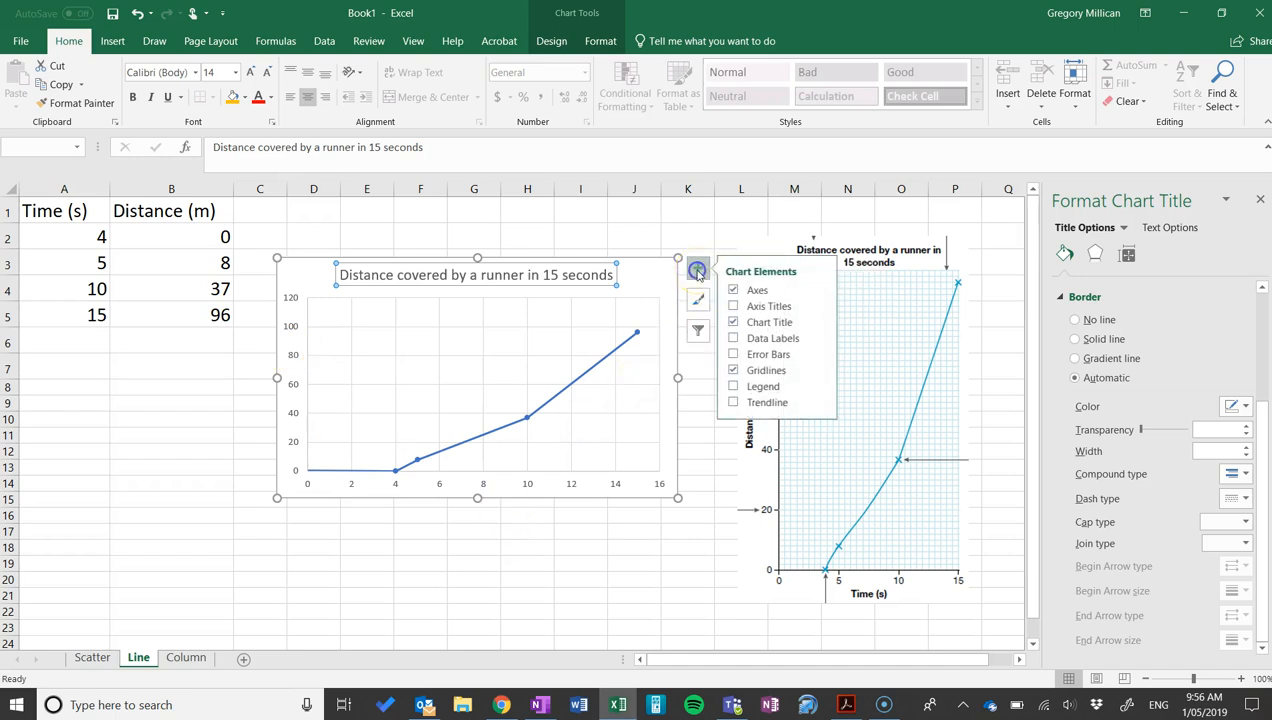
click(768, 305)
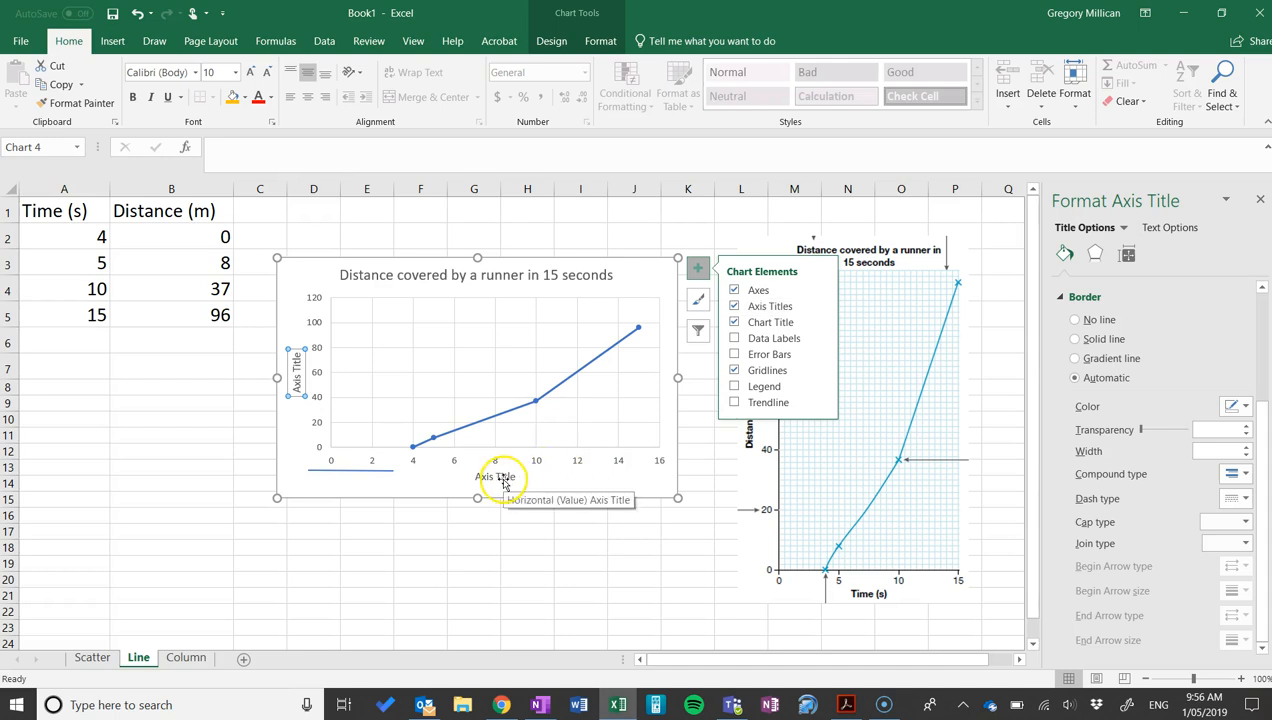
drag(375, 472, 348, 540)
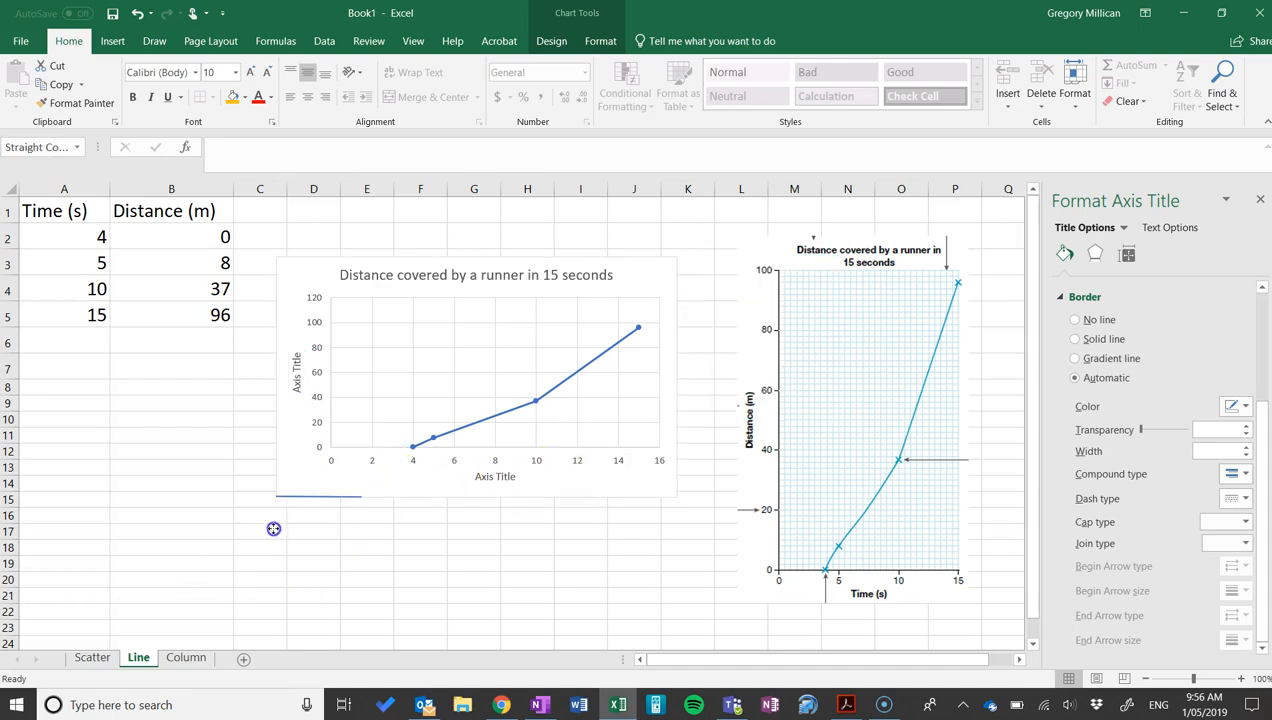
Label the chart's horizontal axis "Time (s)"
click(496, 477)
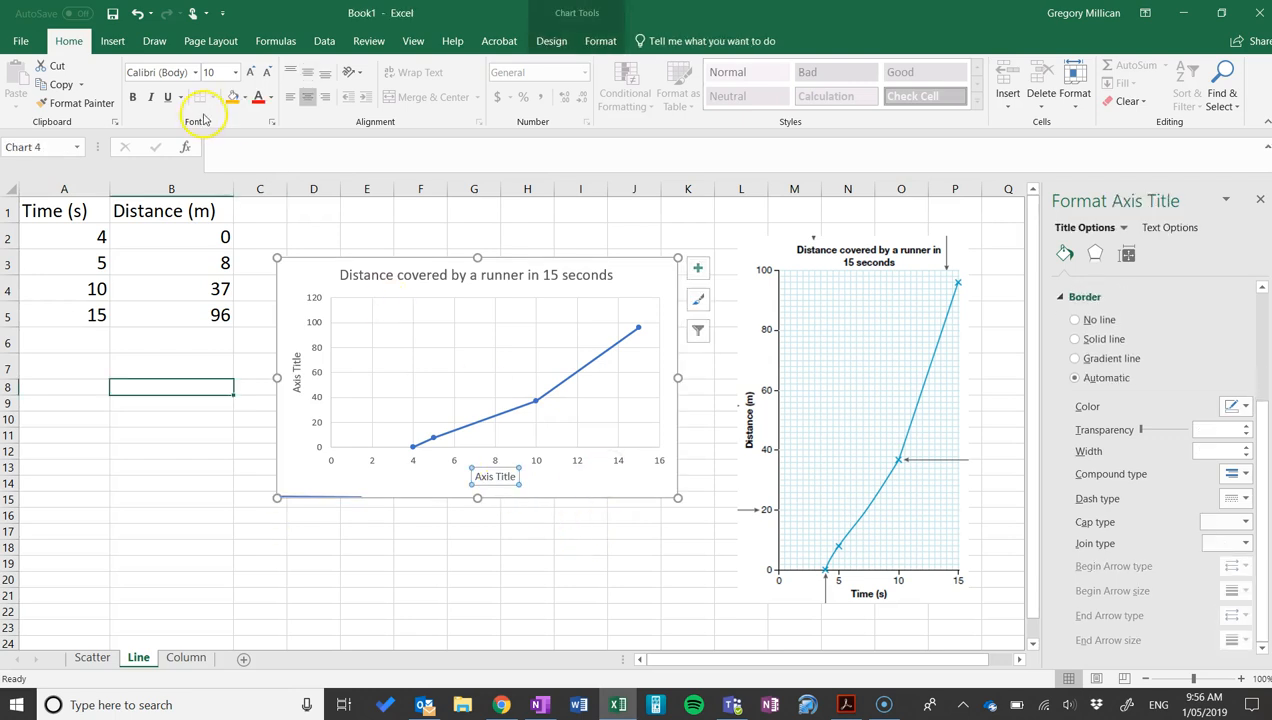
click(228, 144)
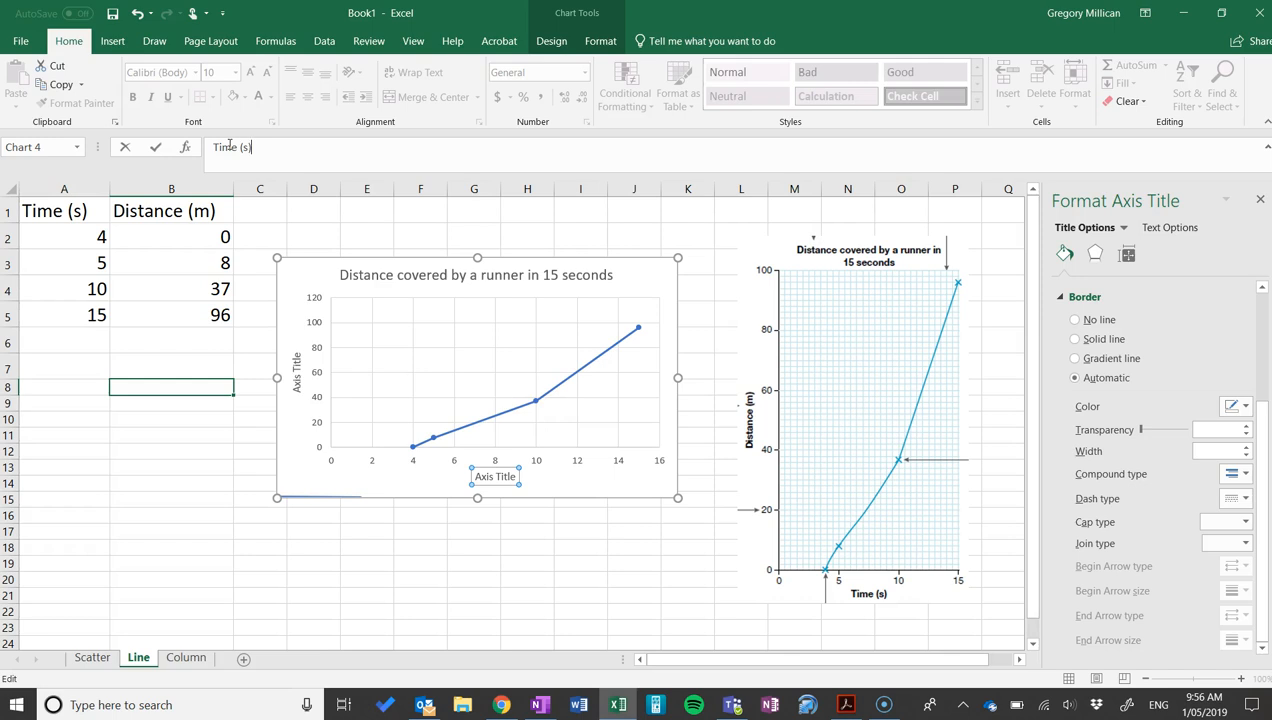
key(Return)
Label the chart's vertical axis "Distance (m)" using the heading text copied from cell B1
click(296, 368)
click(228, 212)
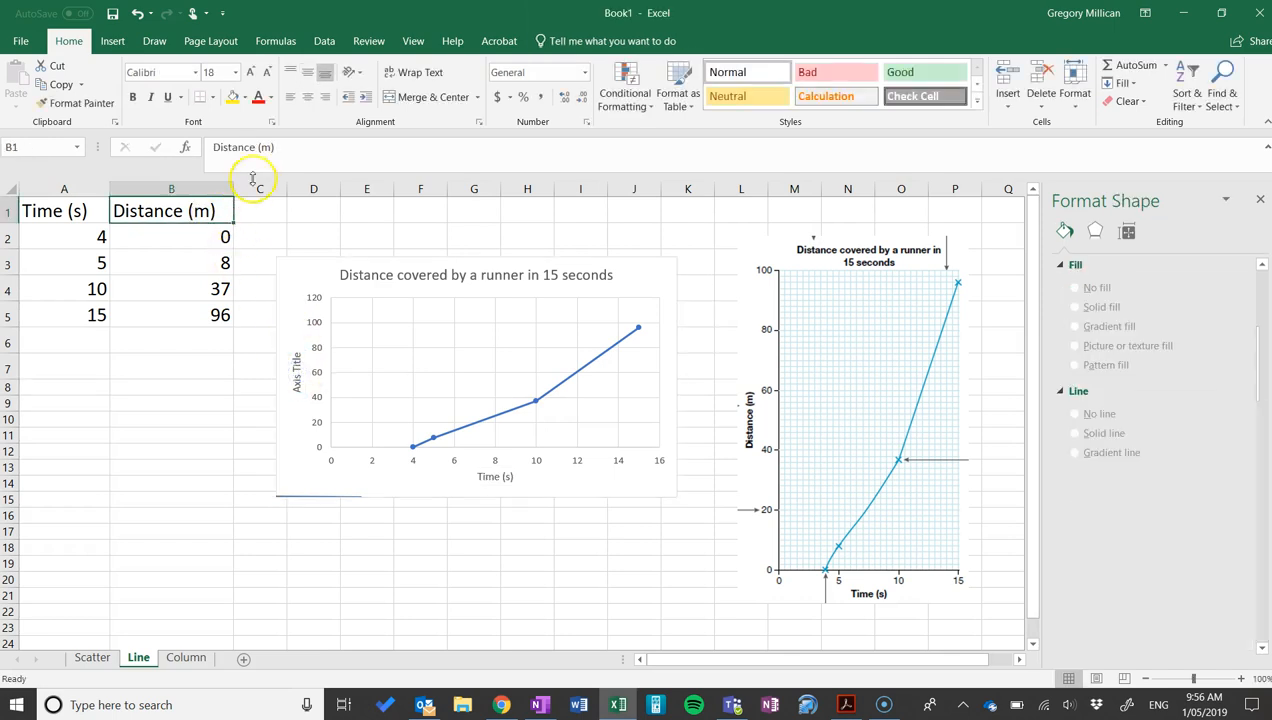
drag(274, 148, 188, 150)
key(ctrl+c)
click(294, 370)
click(286, 140)
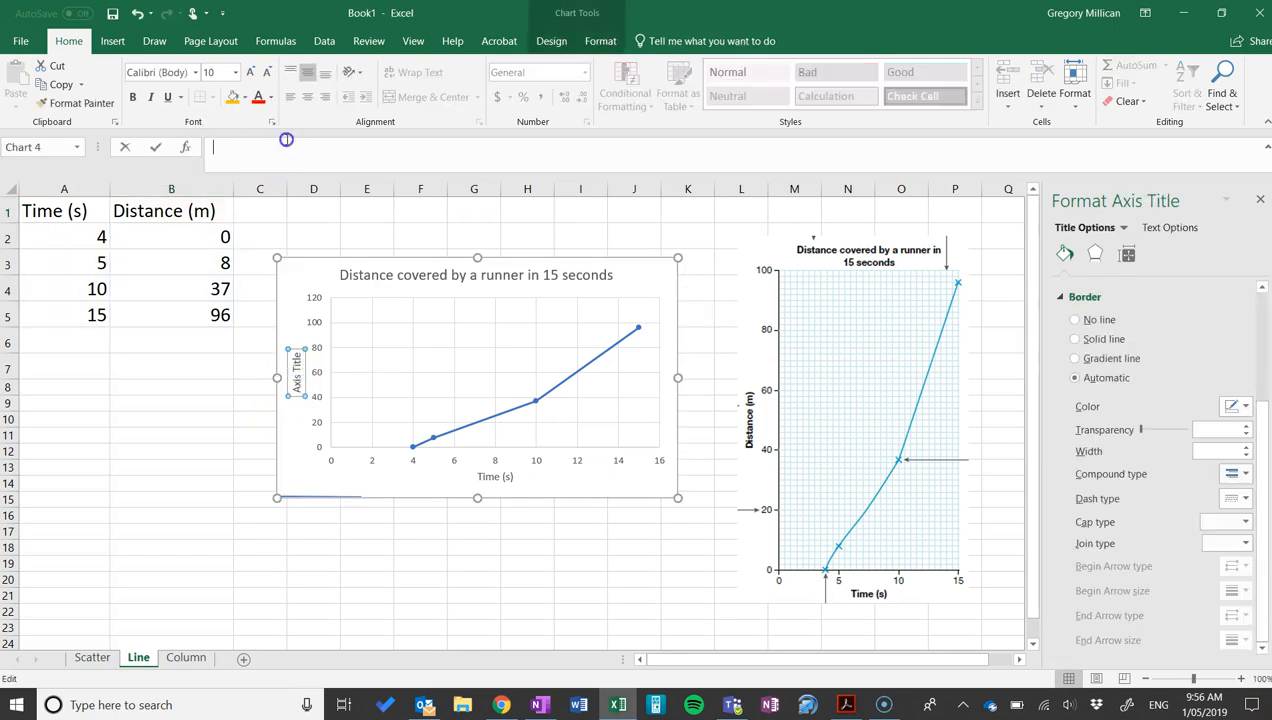
key(Return)
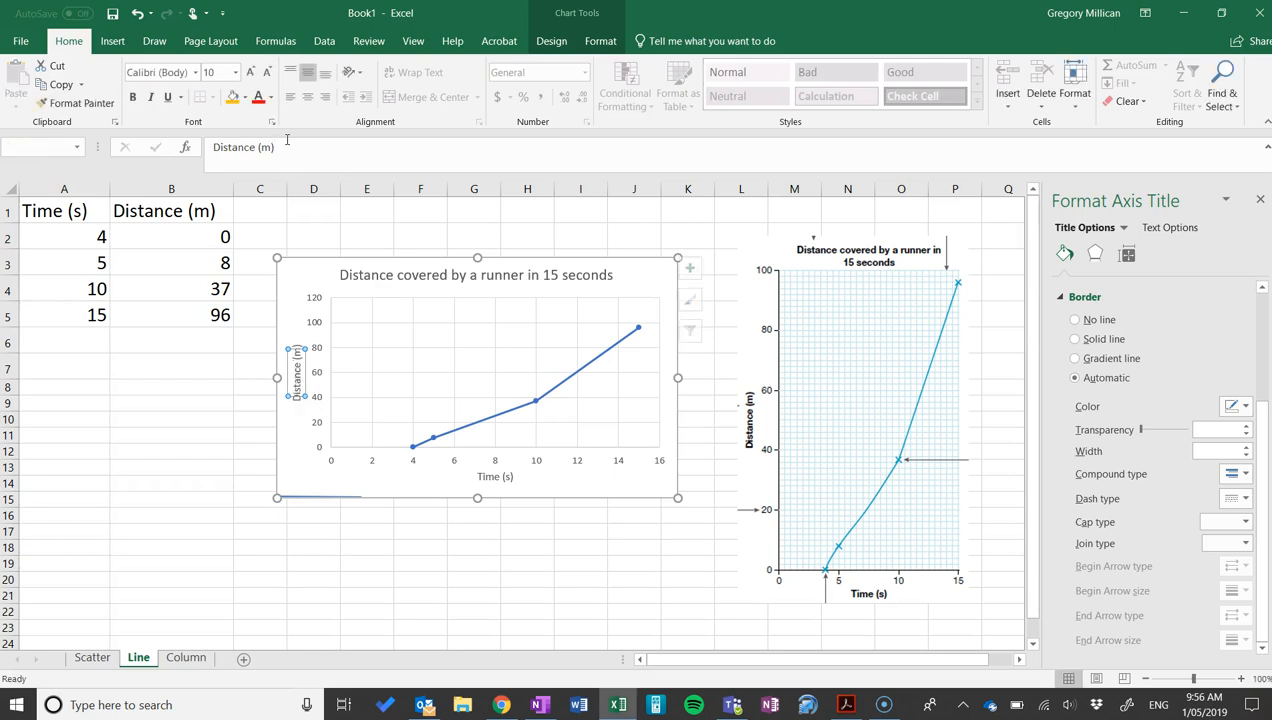
Enlarge the chart to fill the space between the data table and the runner graph picture
mouse_move(317, 496)
mouse_down()
mouse_move(364, 440)
mouse_move(312, 506)
mouse_up()
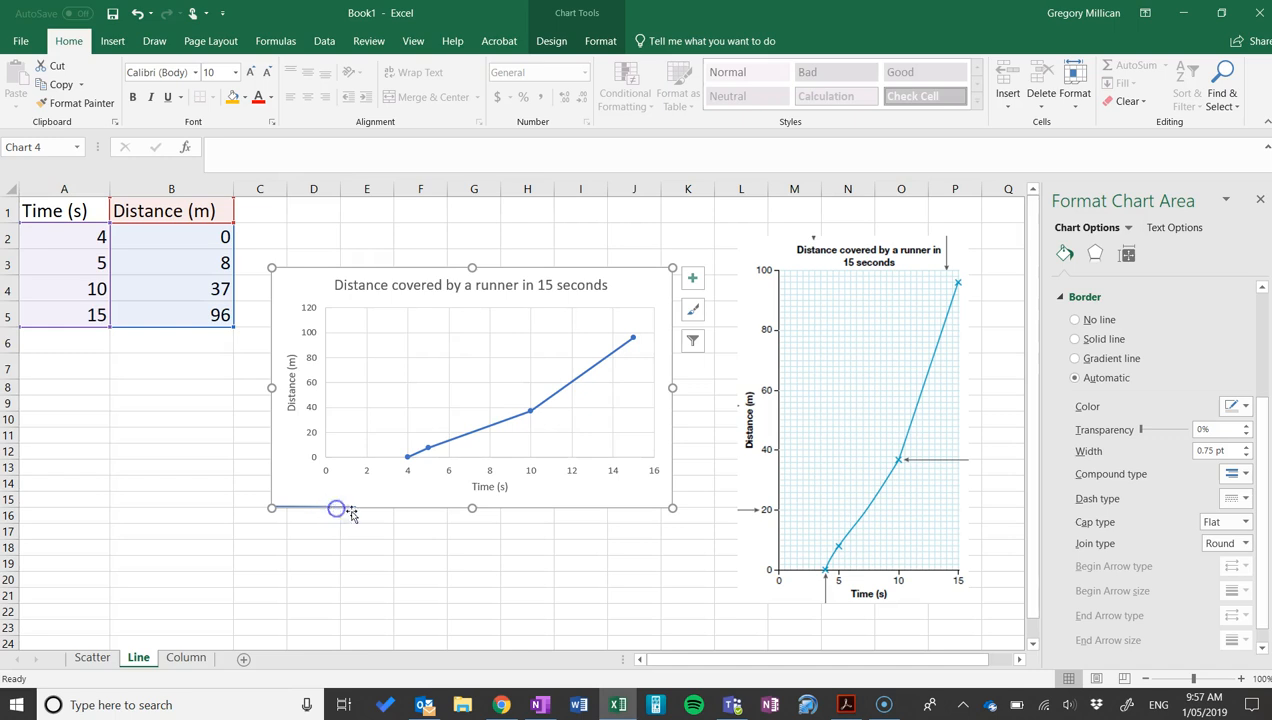
drag(271, 508, 319, 530)
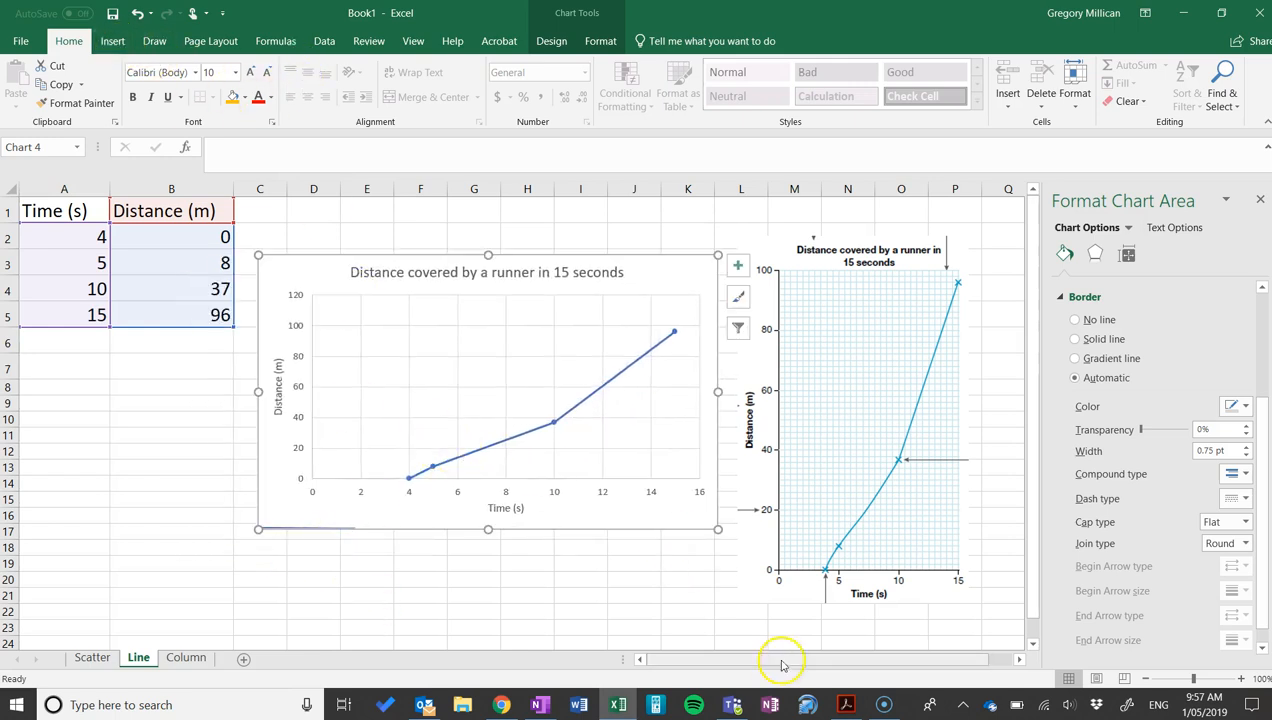
Switch to the Science Teachers Notebook in OneNote to view the column graph of ball bounce heights
click(883, 704)
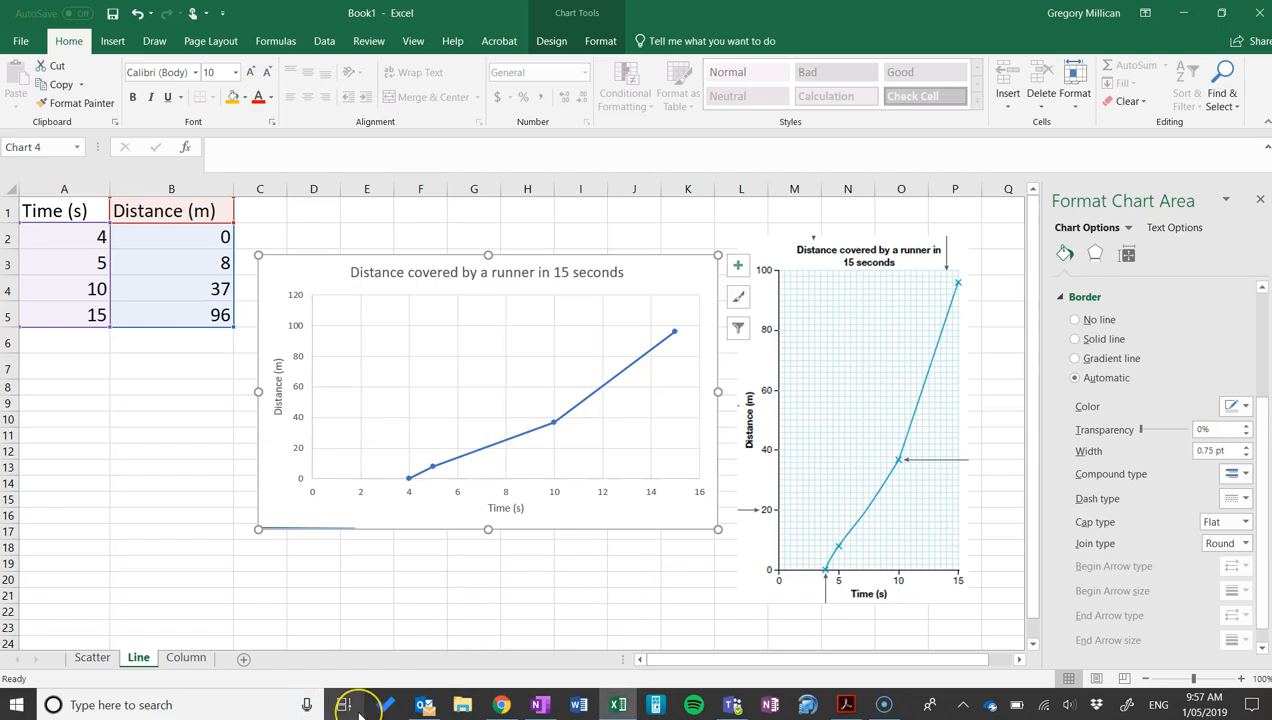
click(343, 704)
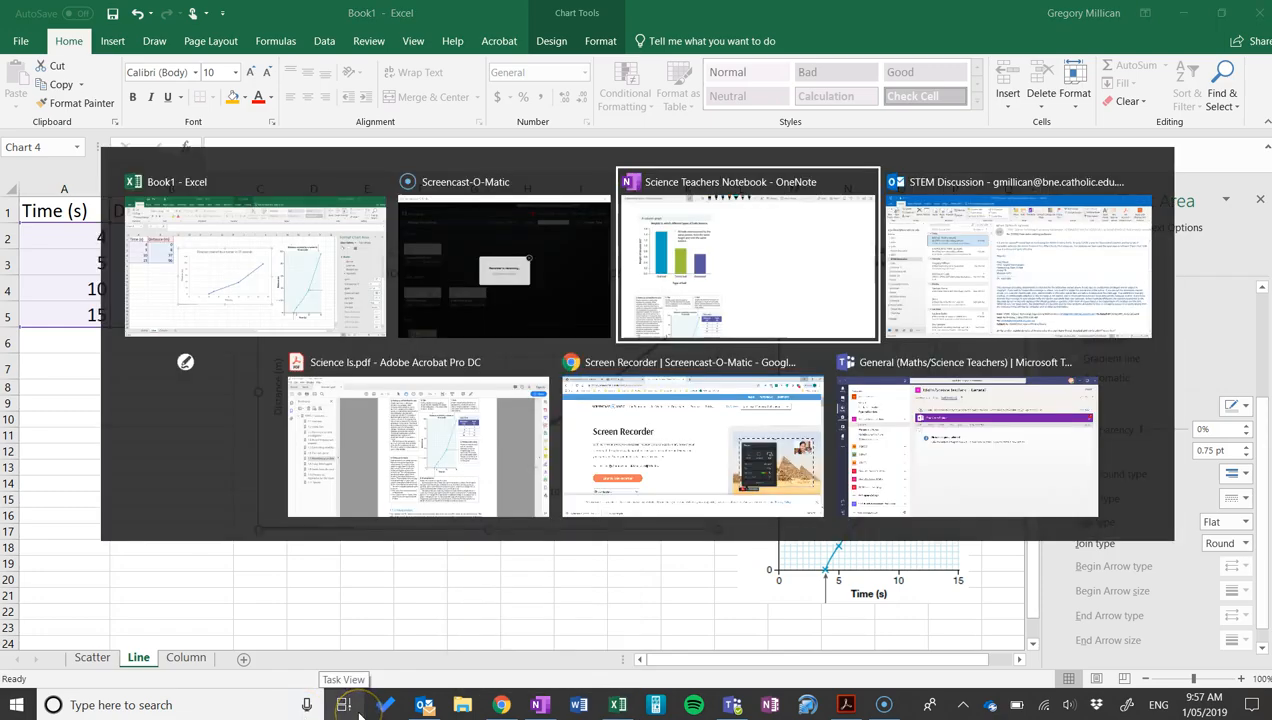
key(alt+Tab)
key(alt+Tab)
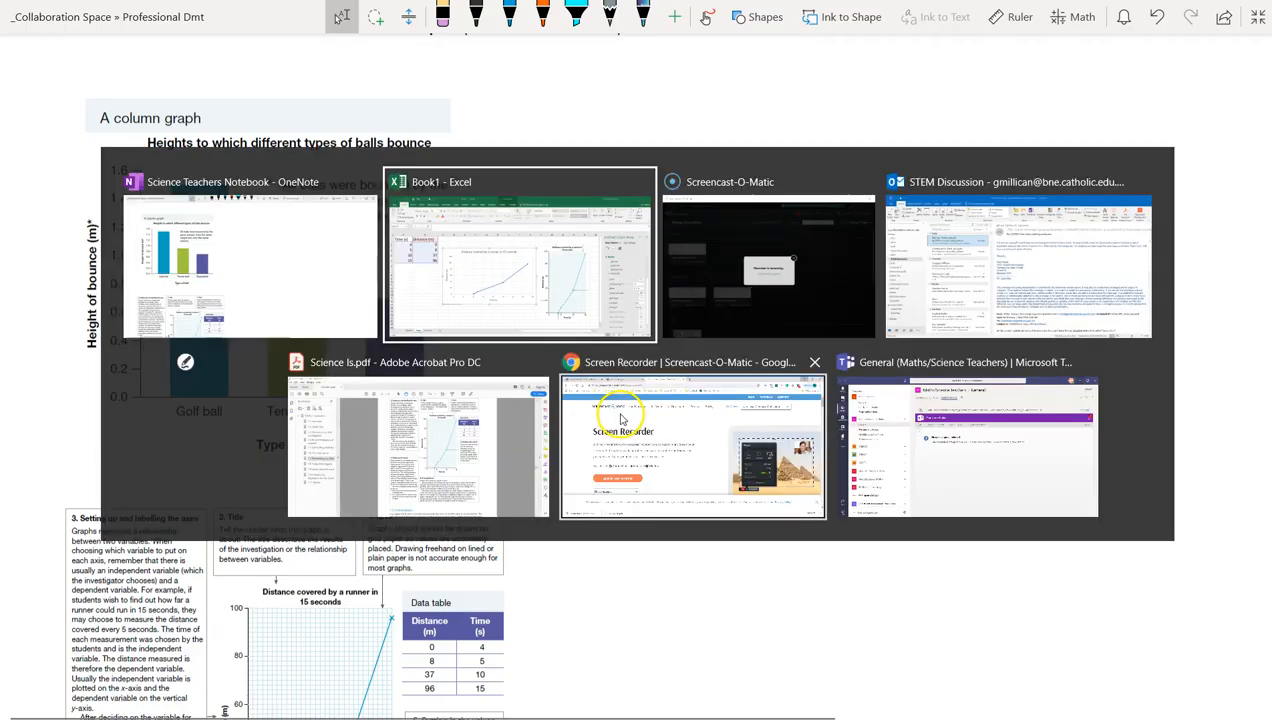